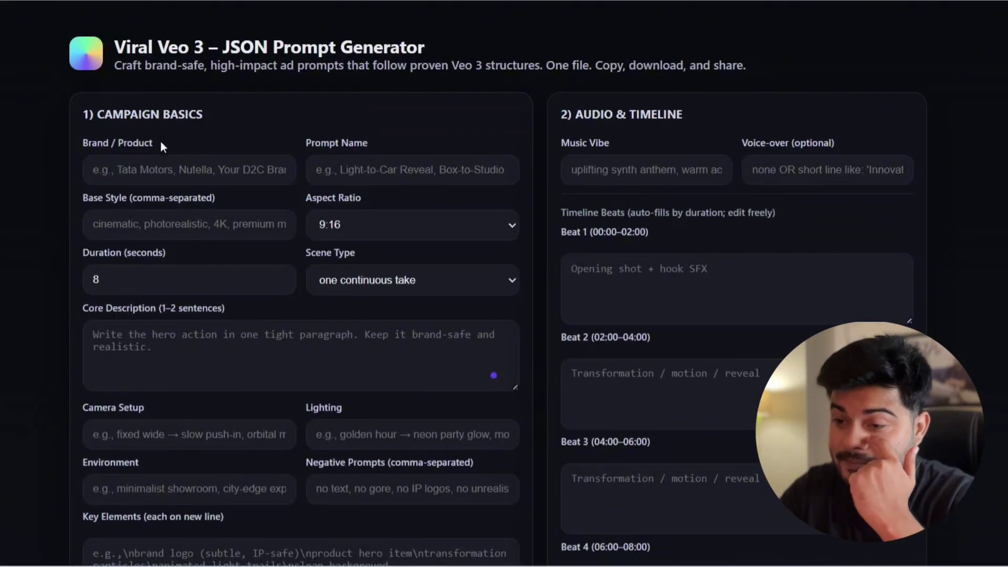
Scroll to the 3) PRESETS section, highlight its heading for emphasis, then clear the selection.
{"action": "scroll", "coordinate": [266, 227], "scroll_direction": "down", "scroll_amount": 4}
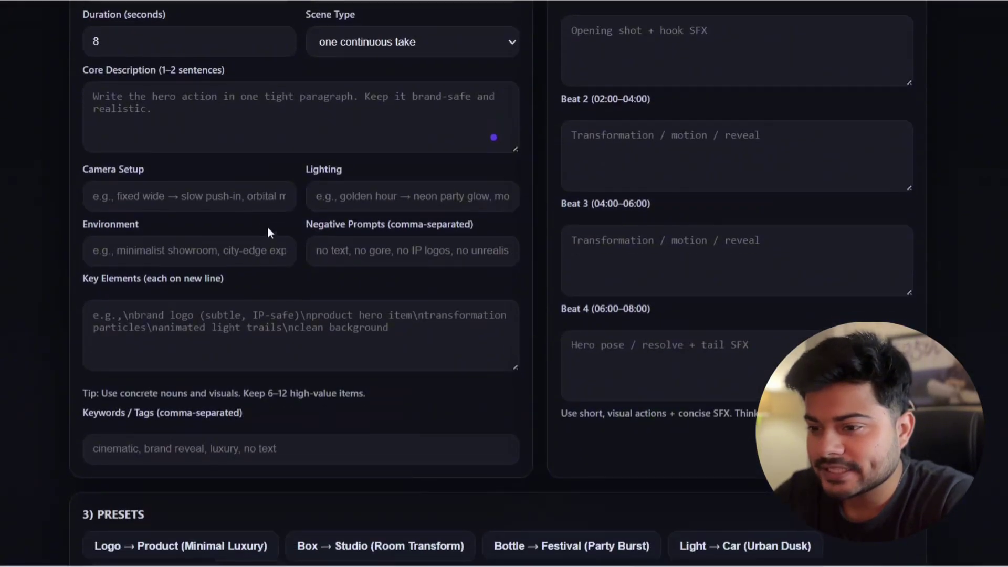
{"action": "scroll", "coordinate": [210, 178], "scroll_direction": "up", "scroll_amount": 1}
{"action": "scroll", "coordinate": [268, 235], "scroll_direction": "down", "scroll_amount": 5}
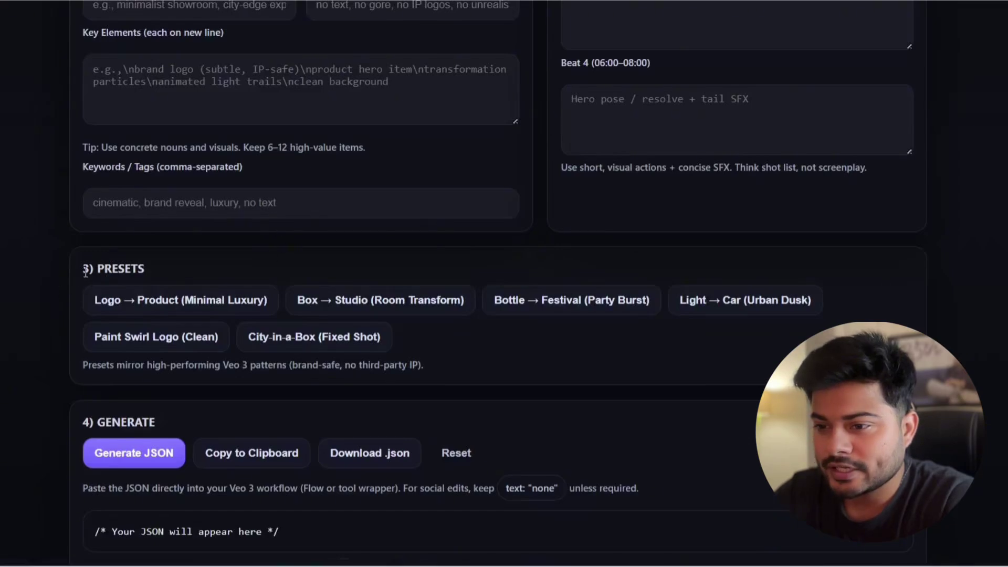
{"action": "left_click_drag", "start_coordinate": [83, 269], "coordinate": [157, 269]}
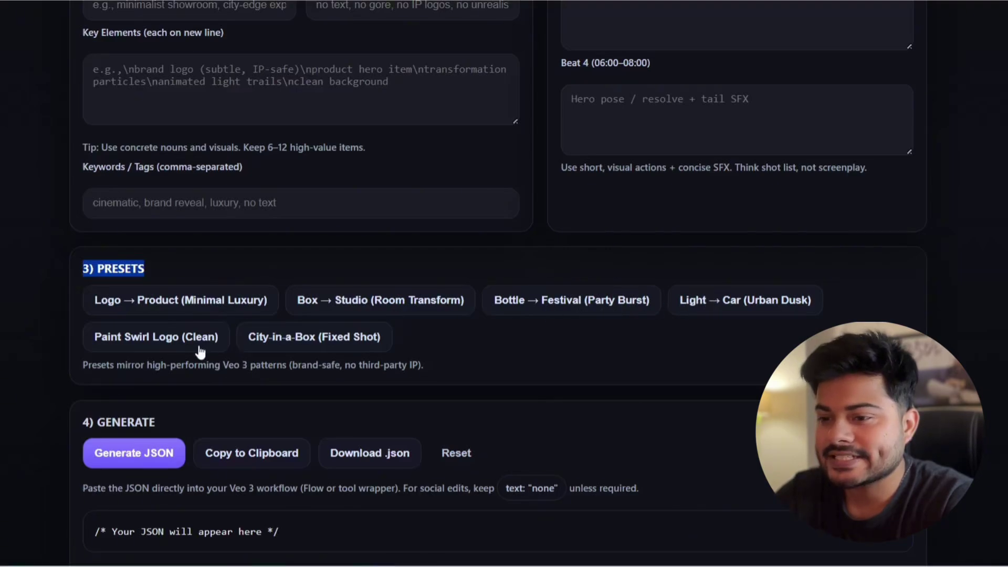
{"action": "left_click", "coordinate": [534, 354]}
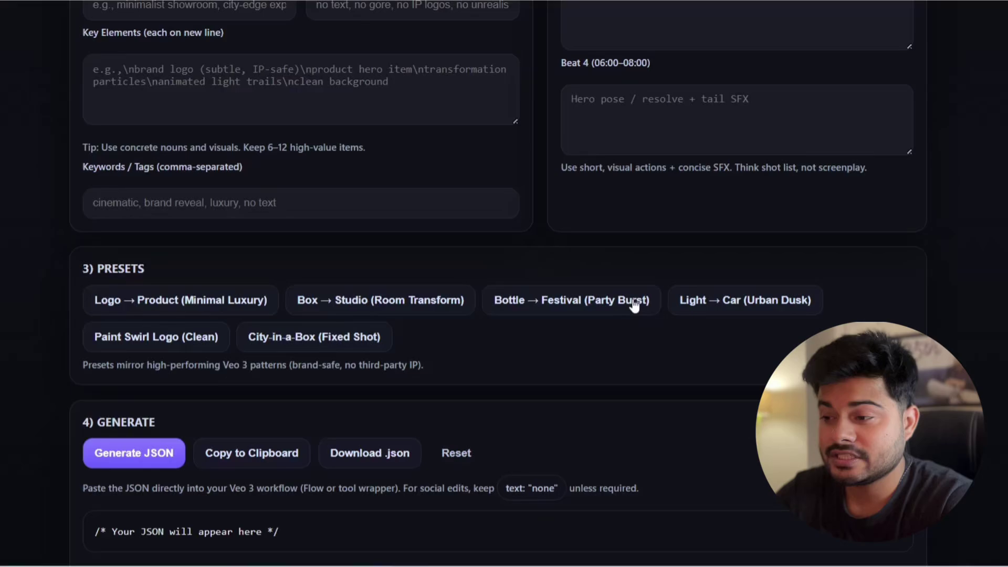
Apply the Logo → Product (Minimal Luxury) preset and replace the brand name with AIToolBox.
{"action": "left_click", "coordinate": [173, 302]}
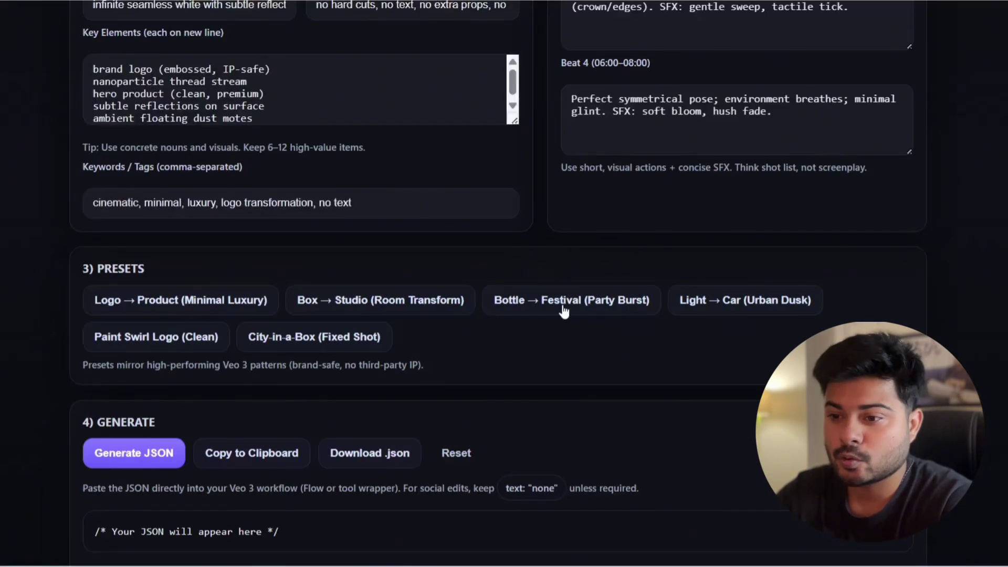
{"action": "scroll", "coordinate": [546, 302], "scroll_direction": "up", "scroll_amount": 9}
{"action": "left_click_drag", "start_coordinate": [244, 171], "coordinate": [102, 167]}
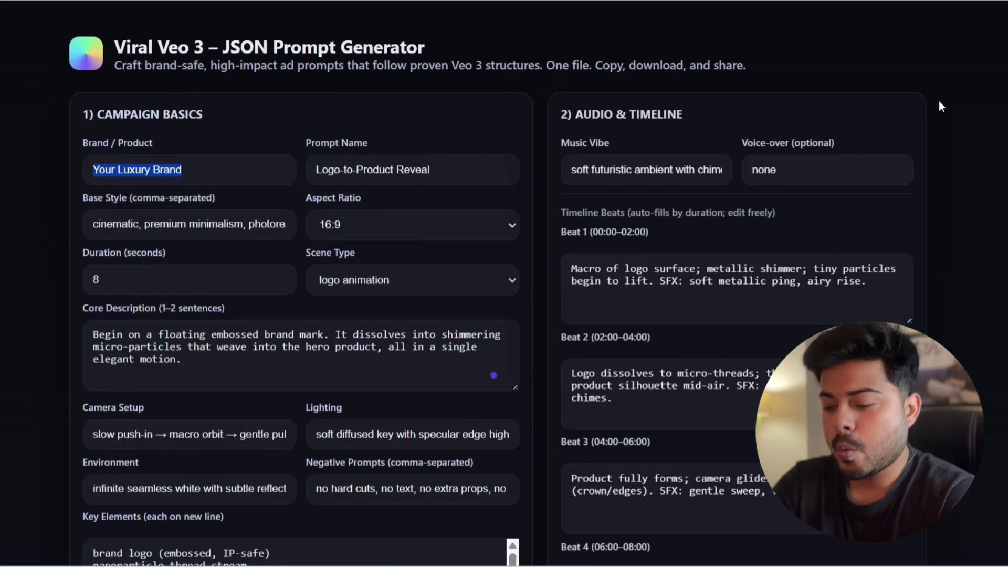
{"action": "type", "text": "AIT"}
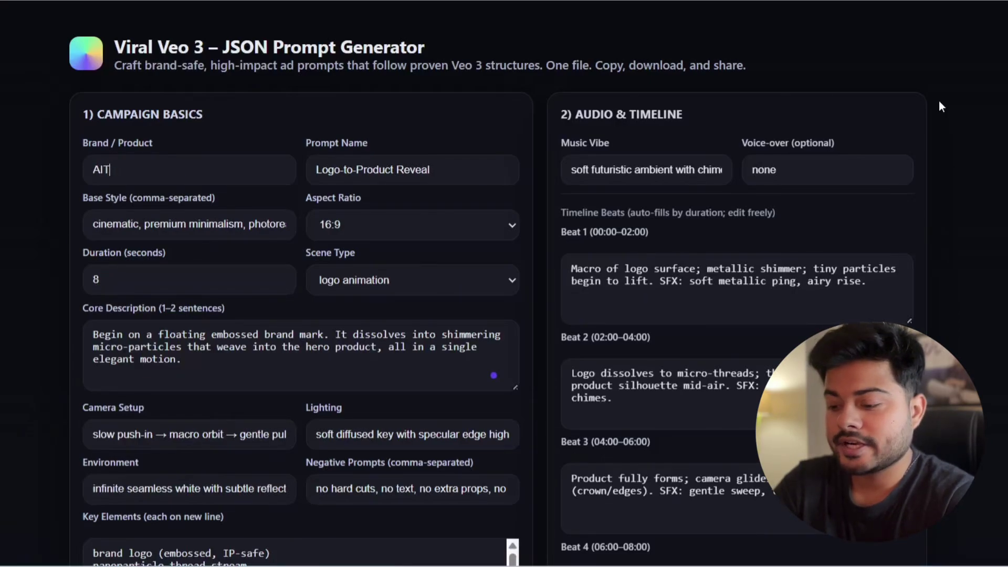
{"action": "type", "text": "oolBox"}
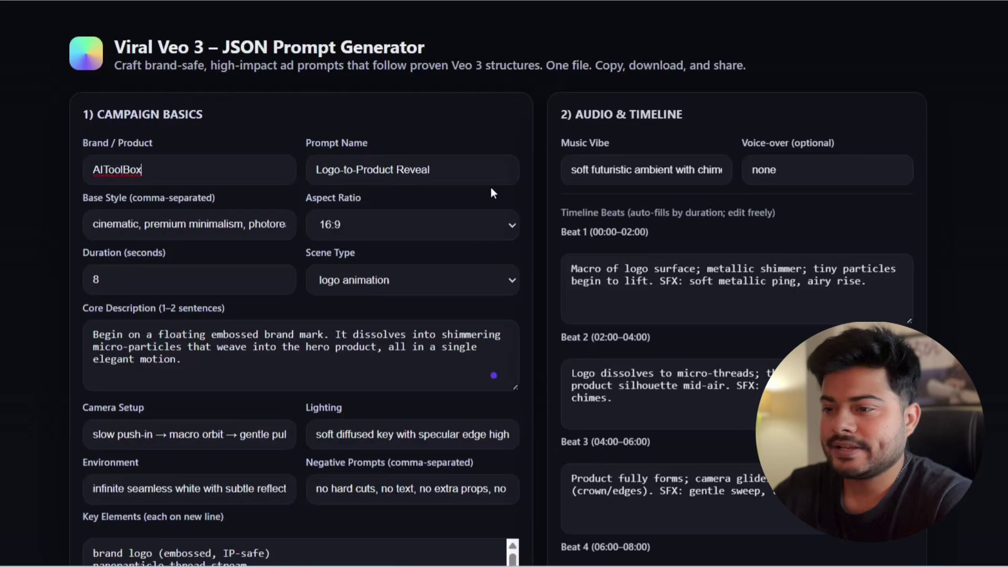
Review the preset's Core Description, highlighting parts of its text to point them out.
{"action": "scroll", "coordinate": [445, 178], "scroll_direction": "down", "scroll_amount": 2}
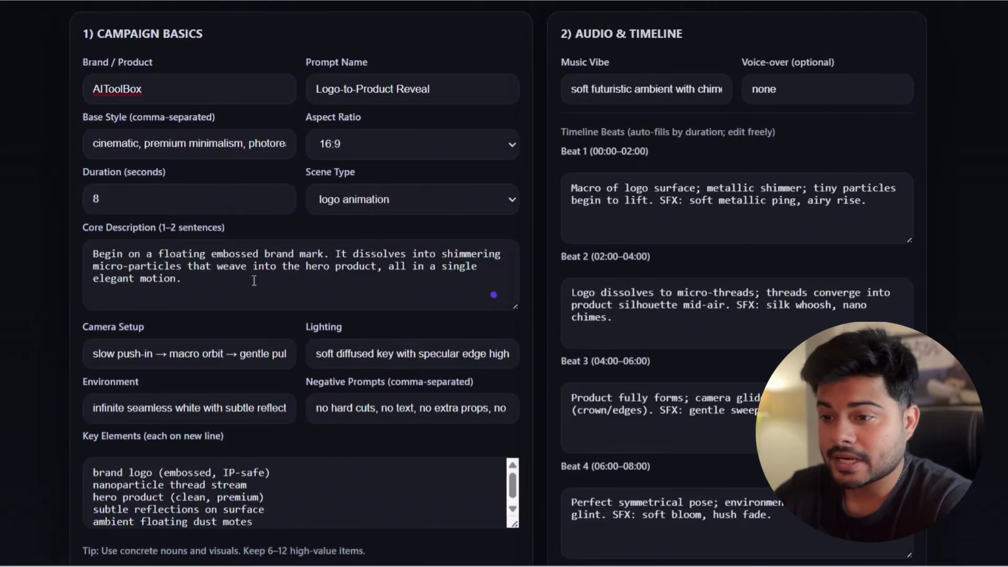
{"action": "left_click_drag", "start_coordinate": [181, 279], "coordinate": [27, 259]}
{"action": "scroll", "coordinate": [27, 259], "scroll_direction": "down", "scroll_amount": 5}
{"action": "left_click", "coordinate": [193, 110]}
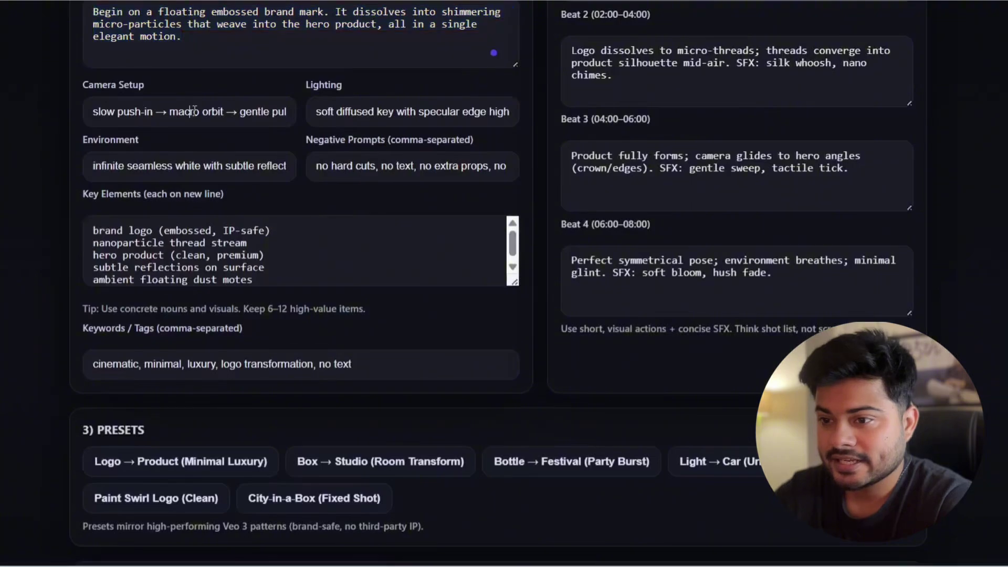
{"action": "scroll", "coordinate": [480, 268], "scroll_direction": "up", "scroll_amount": 3}
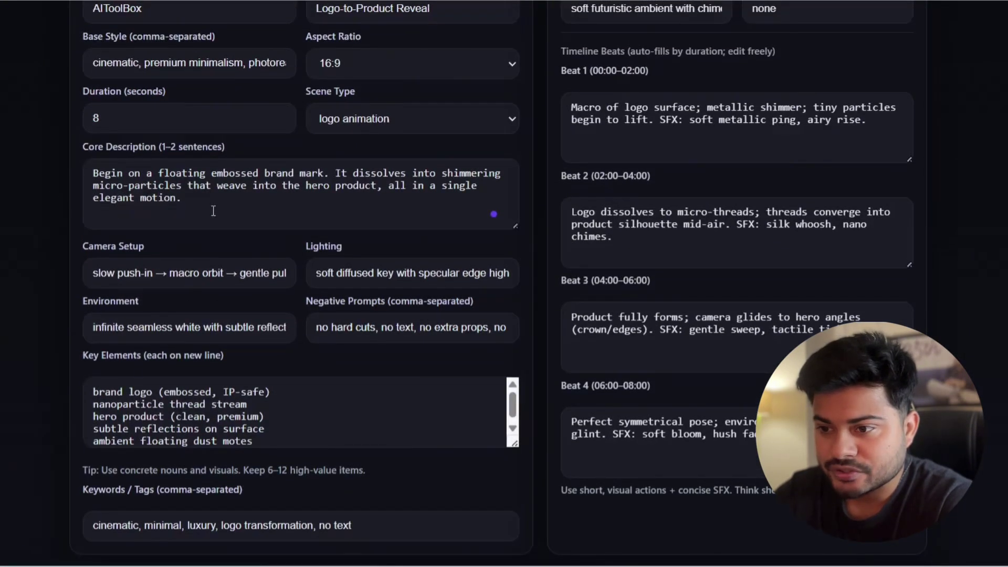
{"action": "left_click_drag", "start_coordinate": [214, 198], "coordinate": [82, 175]}
{"action": "left_click", "coordinate": [268, 196]}
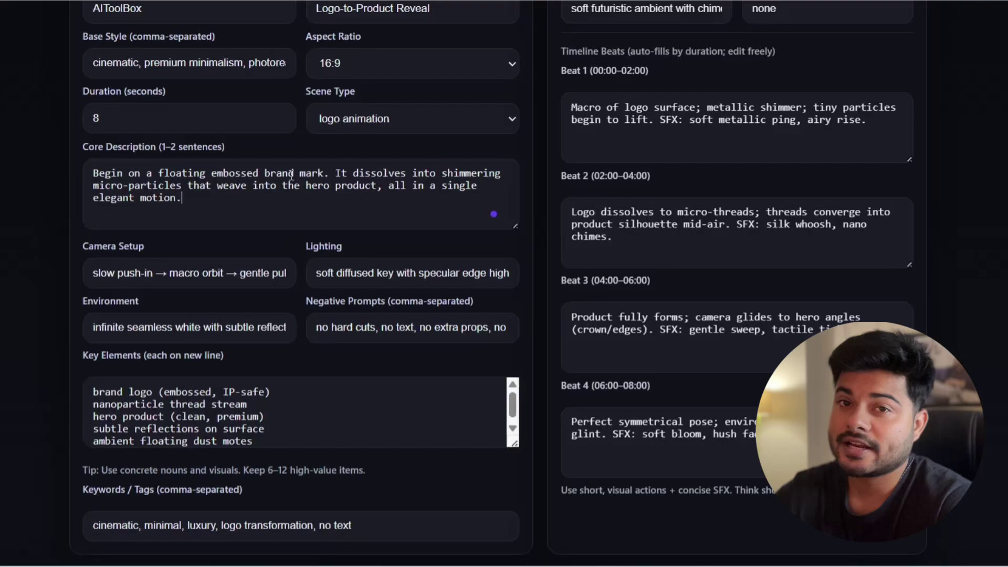
{"action": "left_click_drag", "start_coordinate": [264, 173], "coordinate": [247, 186]}
{"action": "left_click", "coordinate": [143, 189]}
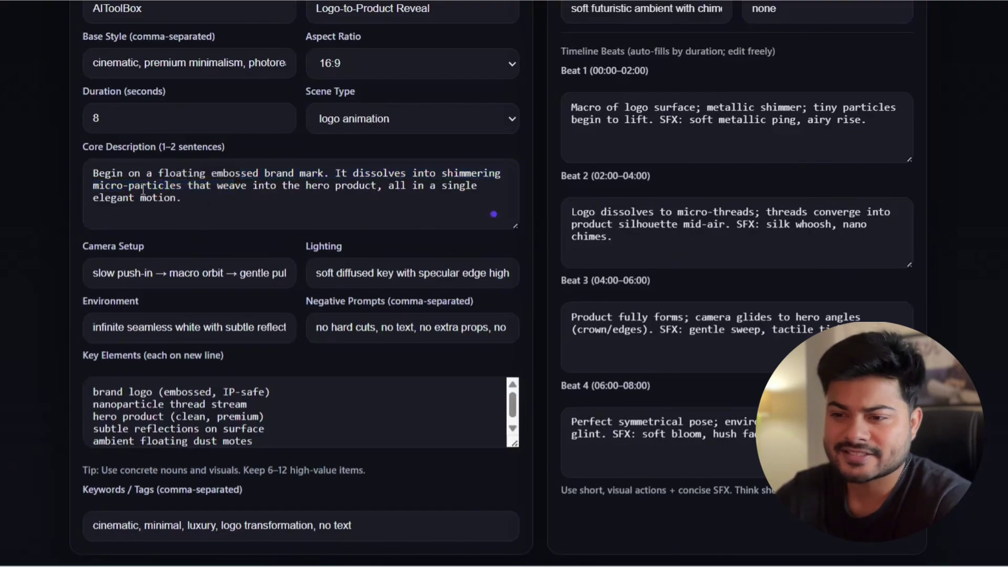
{"action": "scroll", "coordinate": [189, 194], "scroll_direction": "down", "scroll_amount": 3}
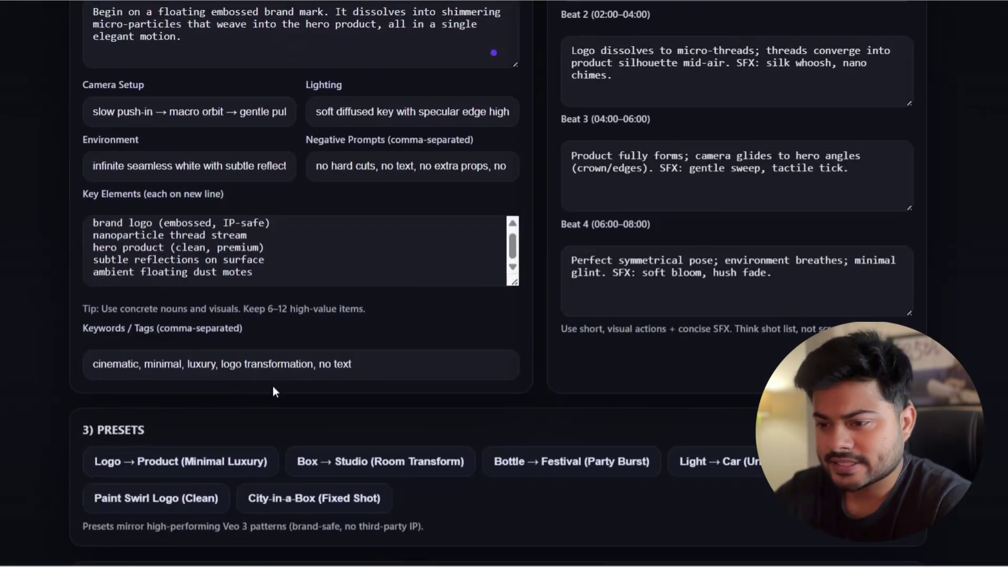
{"action": "scroll", "coordinate": [273, 391], "scroll_direction": "up", "scroll_amount": 6}
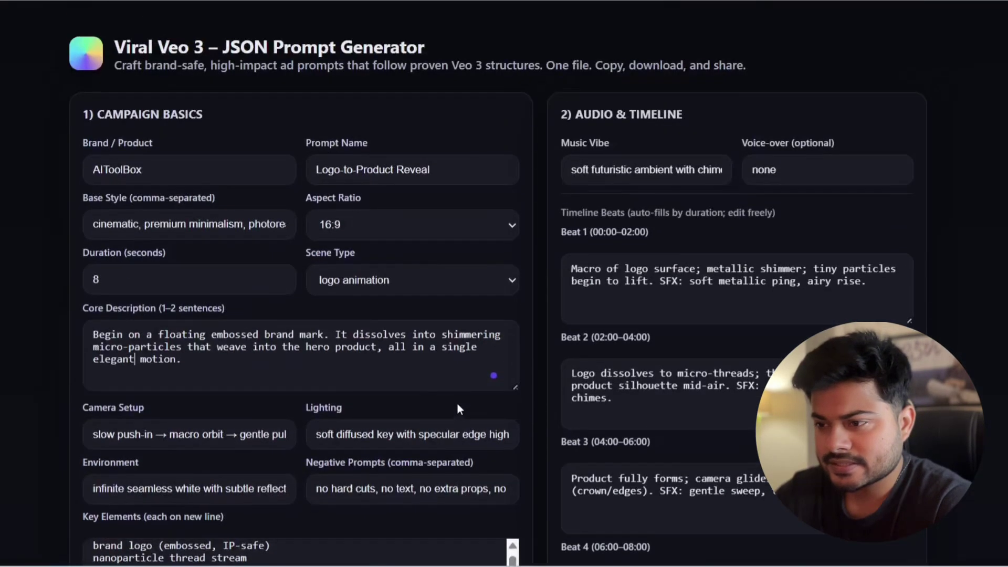
Keep logo animation as the scene type.
{"action": "left_click", "coordinate": [419, 286]}
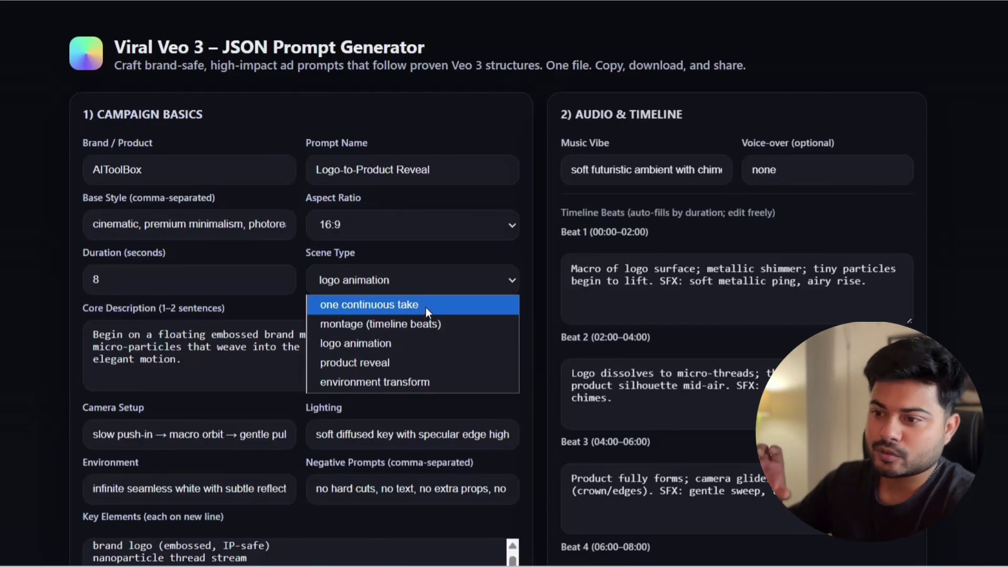
{"action": "left_click", "coordinate": [386, 344]}
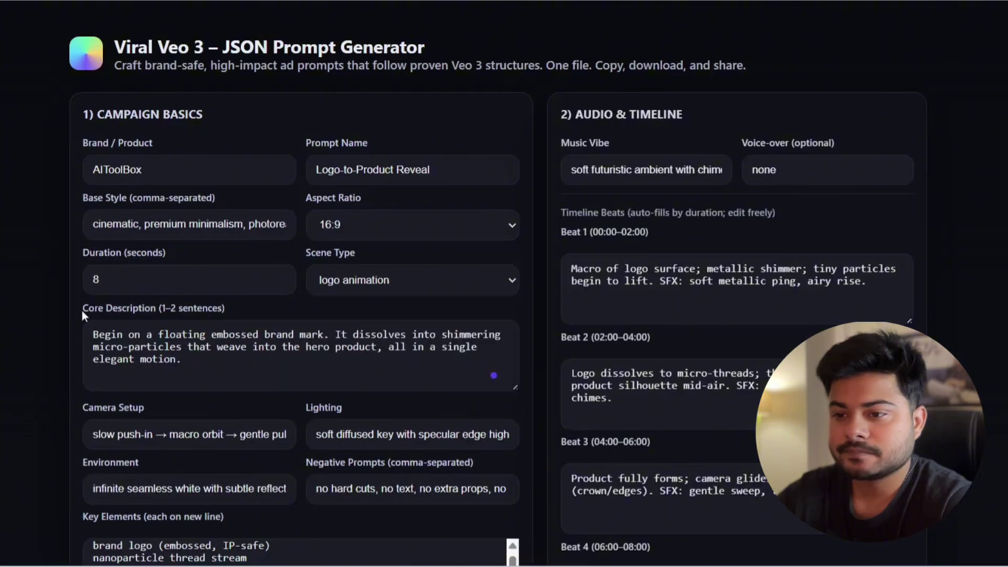
{"action": "scroll", "coordinate": [342, 315], "scroll_direction": "down", "scroll_amount": 5}
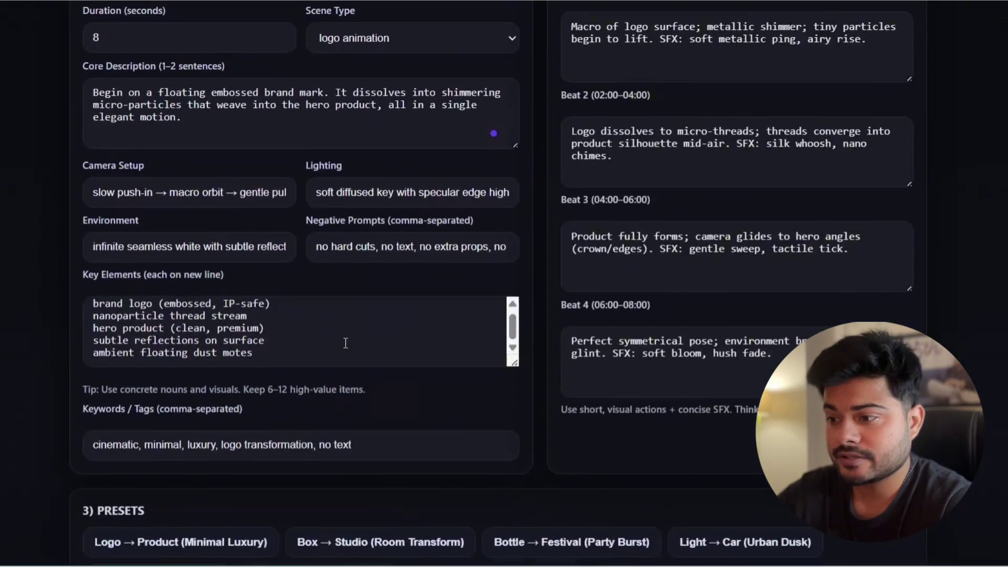
{"action": "scroll", "coordinate": [345, 343], "scroll_direction": "up", "scroll_amount": 5}
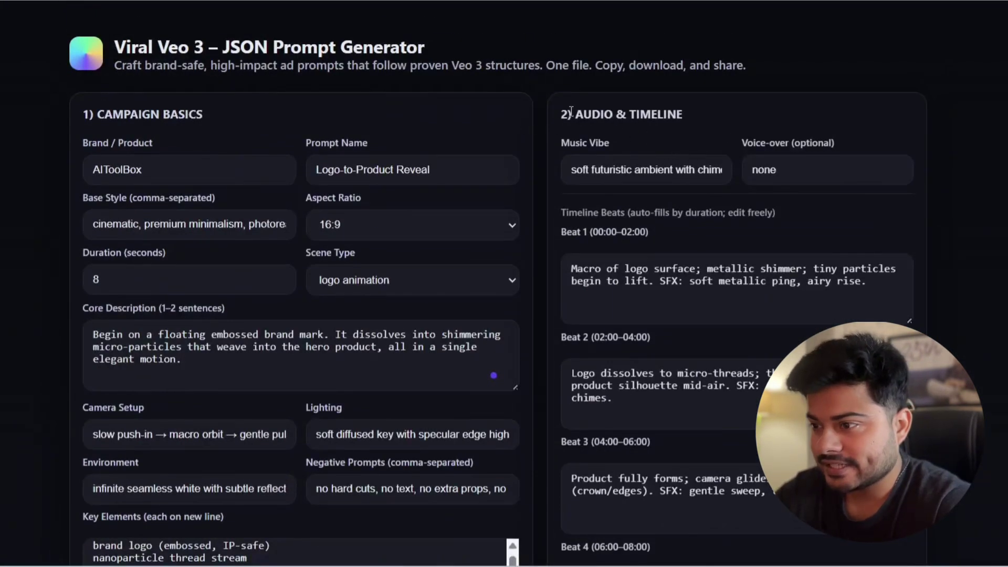
Review the AUDIO & TIMELINE section and the rest of the filled form.
{"action": "left_click_drag", "start_coordinate": [574, 113], "coordinate": [734, 117]}
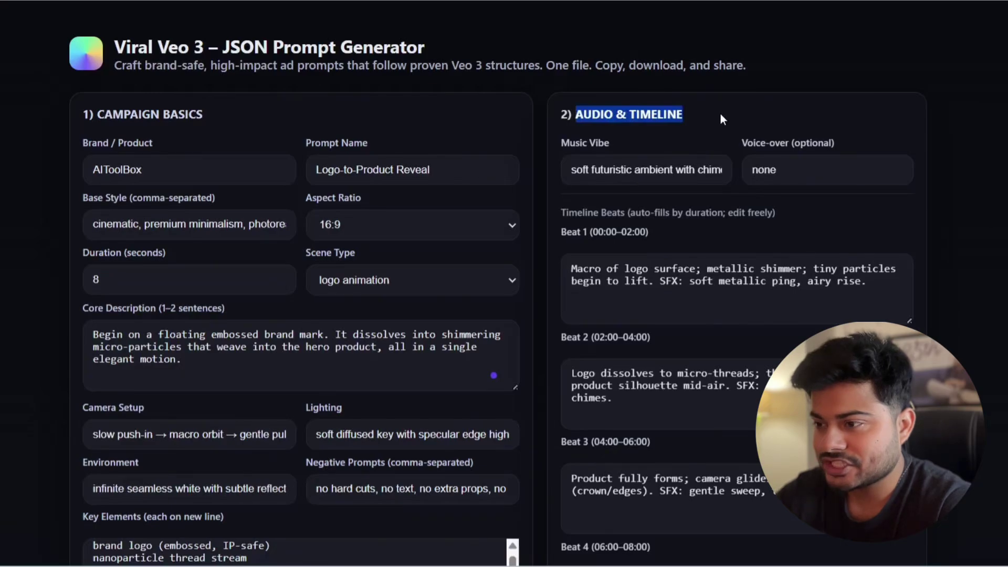
{"action": "left_click", "coordinate": [684, 115]}
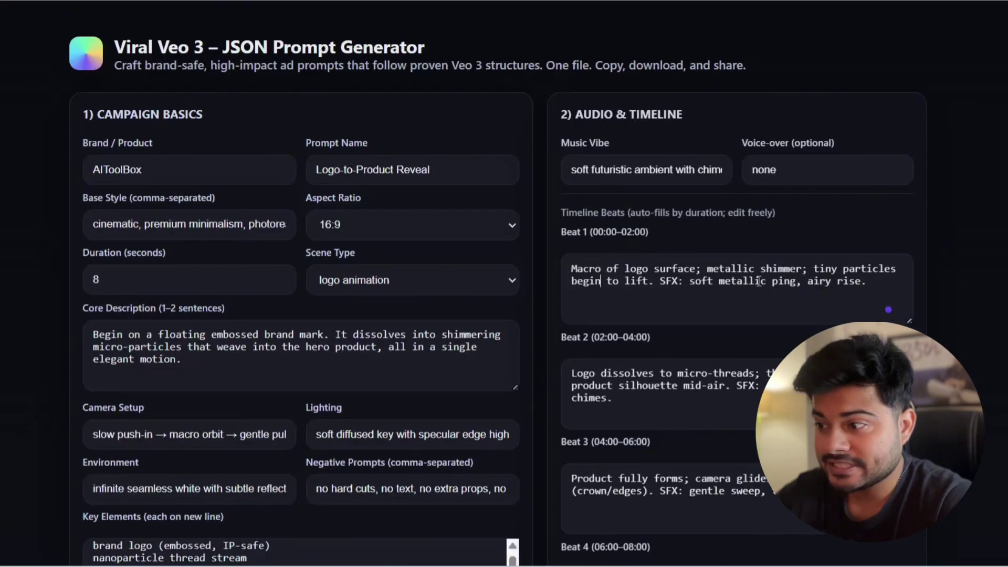
{"action": "scroll", "coordinate": [759, 281], "scroll_direction": "down", "scroll_amount": 3}
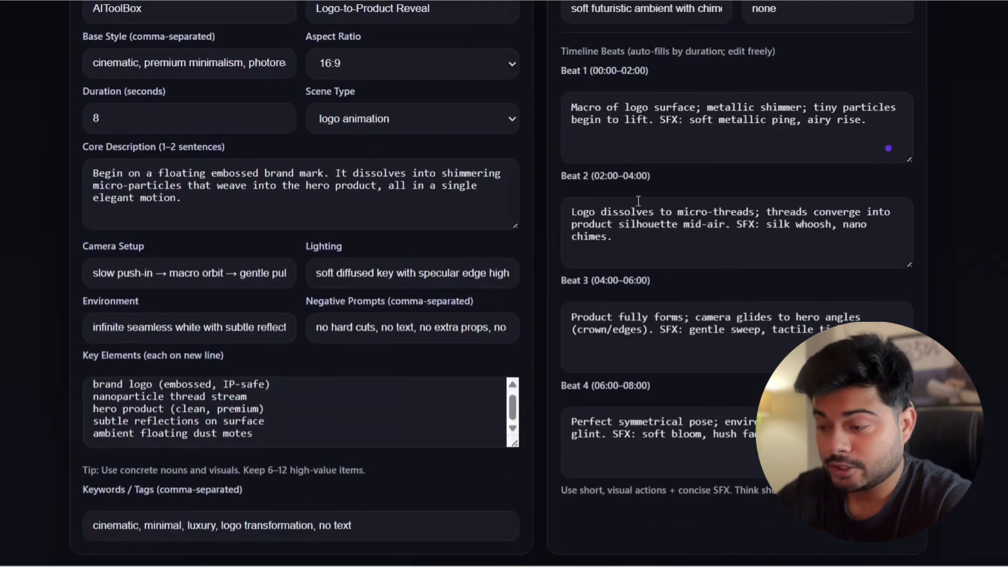
{"action": "scroll", "coordinate": [651, 349], "scroll_direction": "down", "scroll_amount": 5}
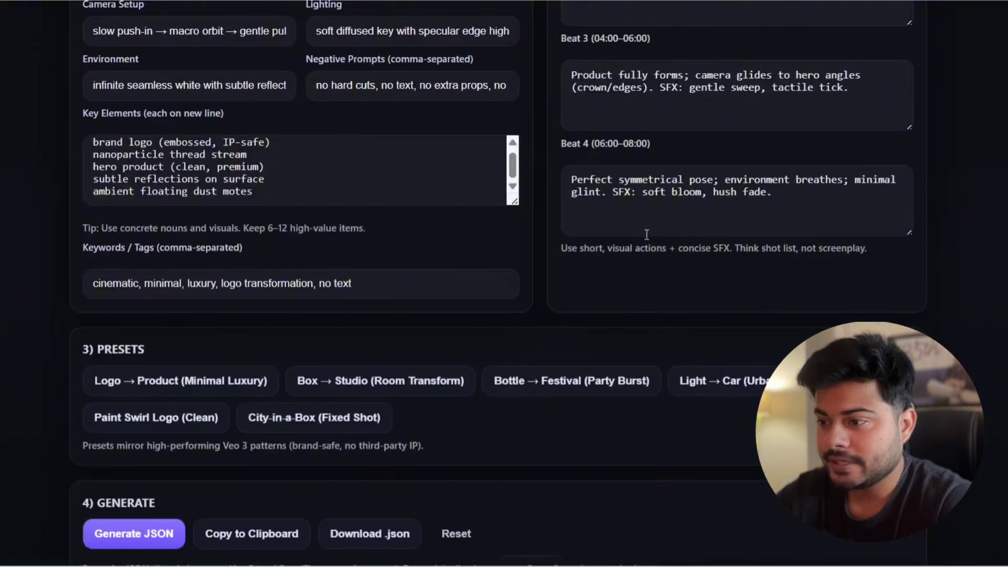
{"action": "scroll", "coordinate": [756, 256], "scroll_direction": "up", "scroll_amount": 5}
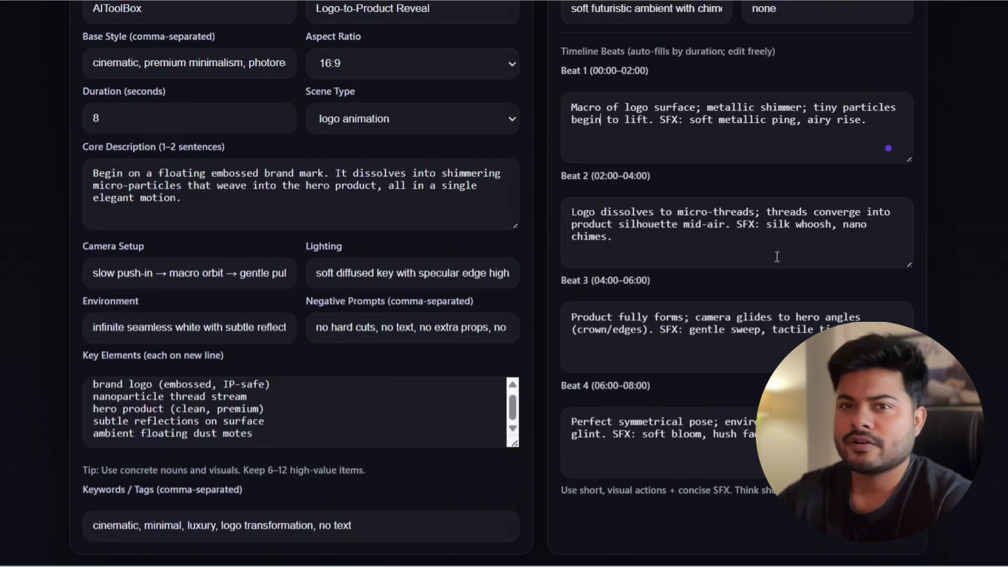
{"action": "scroll", "coordinate": [773, 256], "scroll_direction": "up", "scroll_amount": 1}
{"action": "scroll", "coordinate": [773, 256], "scroll_direction": "up", "scroll_amount": 3}
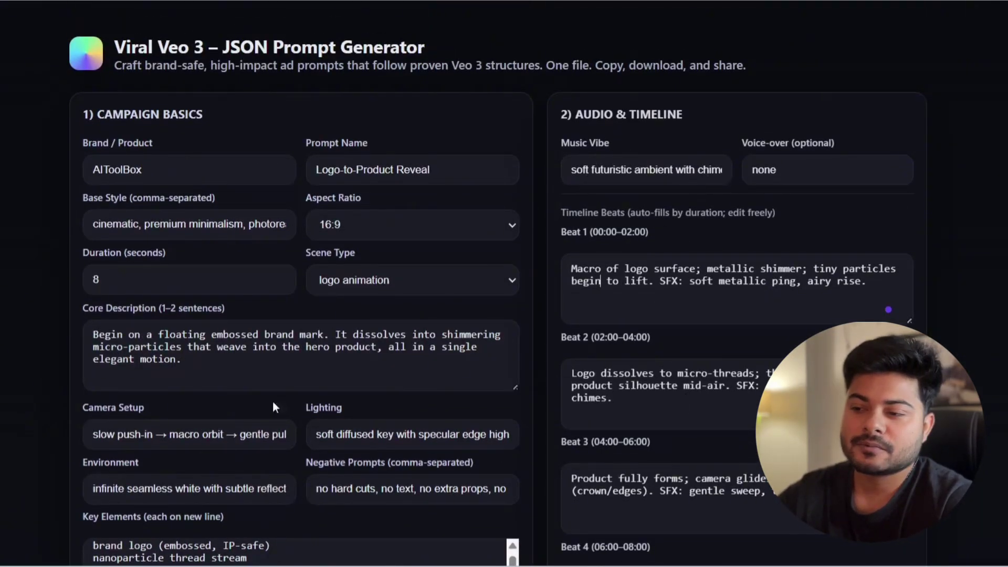
Generate the JSON prompt for the AIToolBox Logo-to-Product Reveal.
{"action": "left_click_drag", "start_coordinate": [173, 167], "coordinate": [4, 171]}
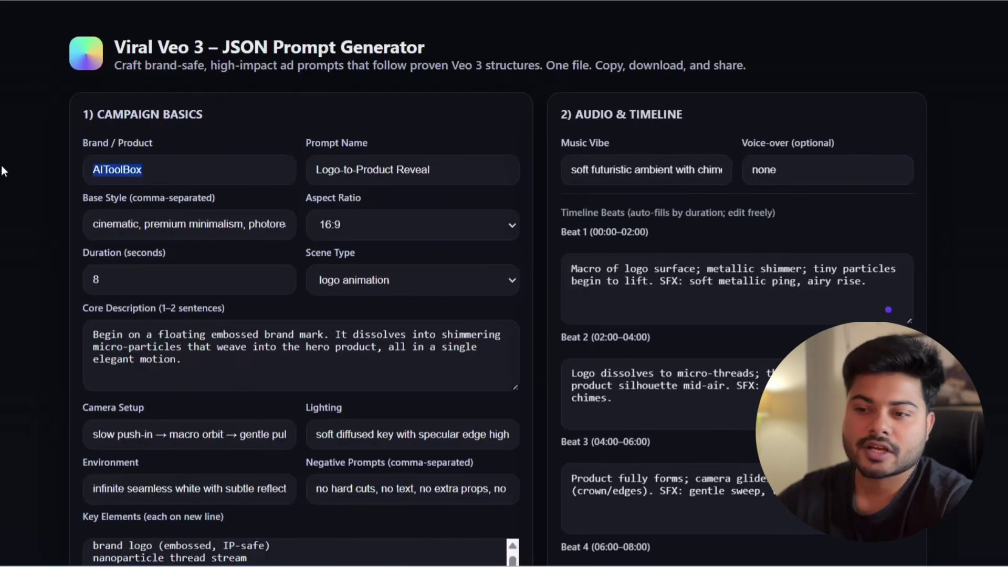
{"action": "scroll", "coordinate": [234, 266], "scroll_direction": "down", "scroll_amount": 7}
{"action": "scroll", "coordinate": [404, 157], "scroll_direction": "up", "scroll_amount": 3}
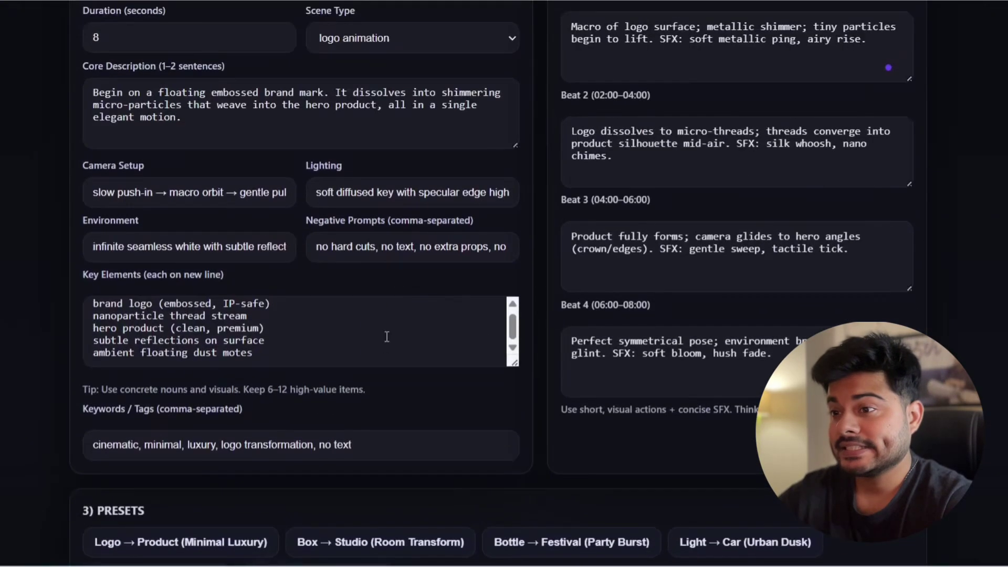
{"action": "scroll", "coordinate": [391, 345], "scroll_direction": "down", "scroll_amount": 4}
{"action": "scroll", "coordinate": [141, 431], "scroll_direction": "down", "scroll_amount": 1}
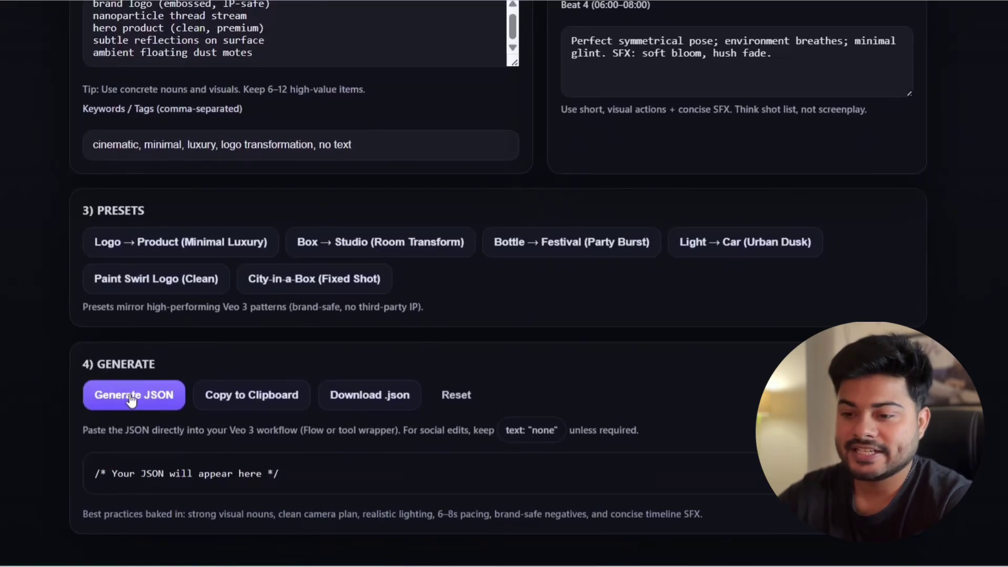
{"action": "left_click", "coordinate": [106, 391]}
Copy the generated JSON to the clipboard and dismiss the Copied! alert.
{"action": "scroll", "coordinate": [420, 377], "scroll_direction": "down", "scroll_amount": 5}
{"action": "scroll", "coordinate": [411, 346], "scroll_direction": "down", "scroll_amount": 12}
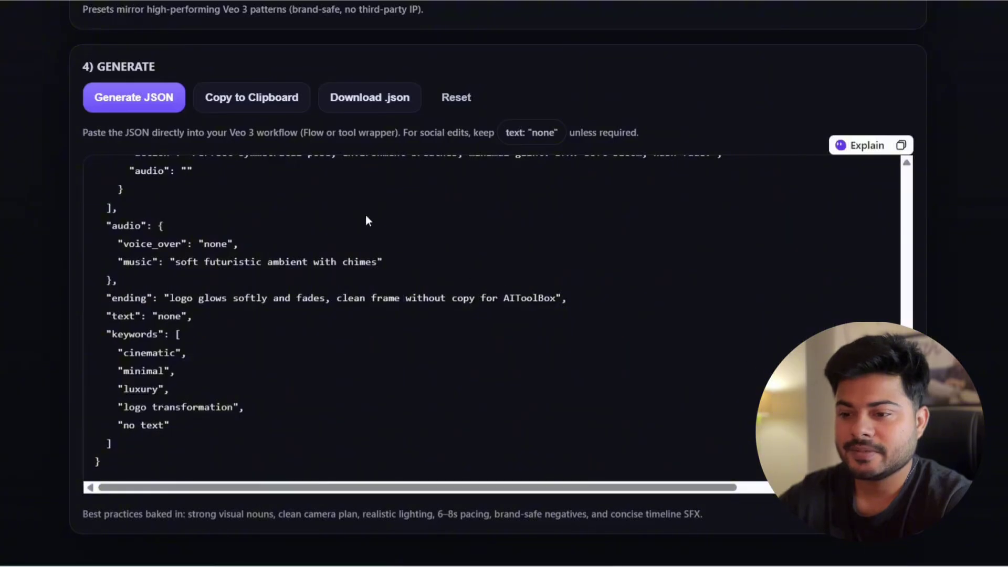
{"action": "left_click", "coordinate": [252, 99]}
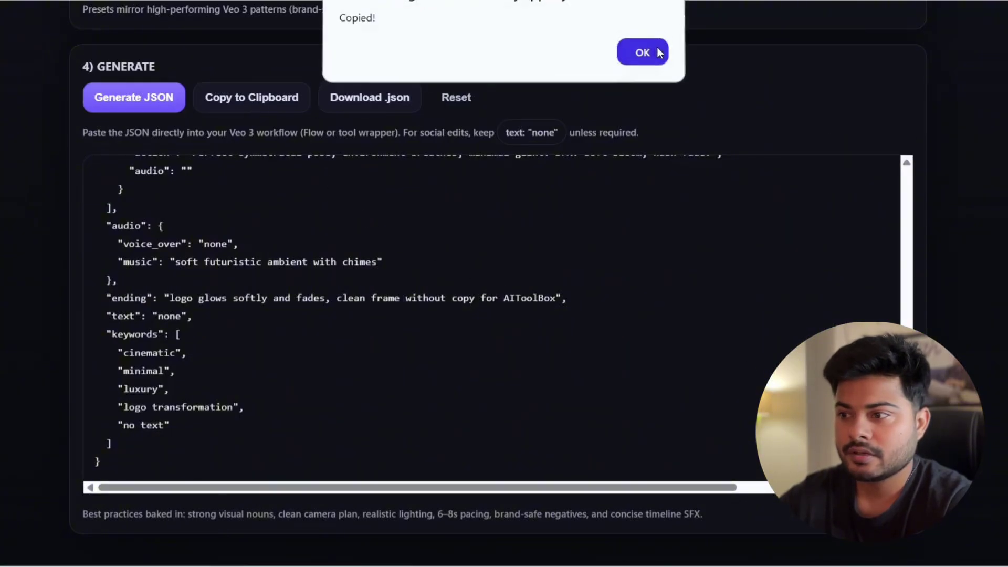
{"action": "left_click", "coordinate": [642, 54]}
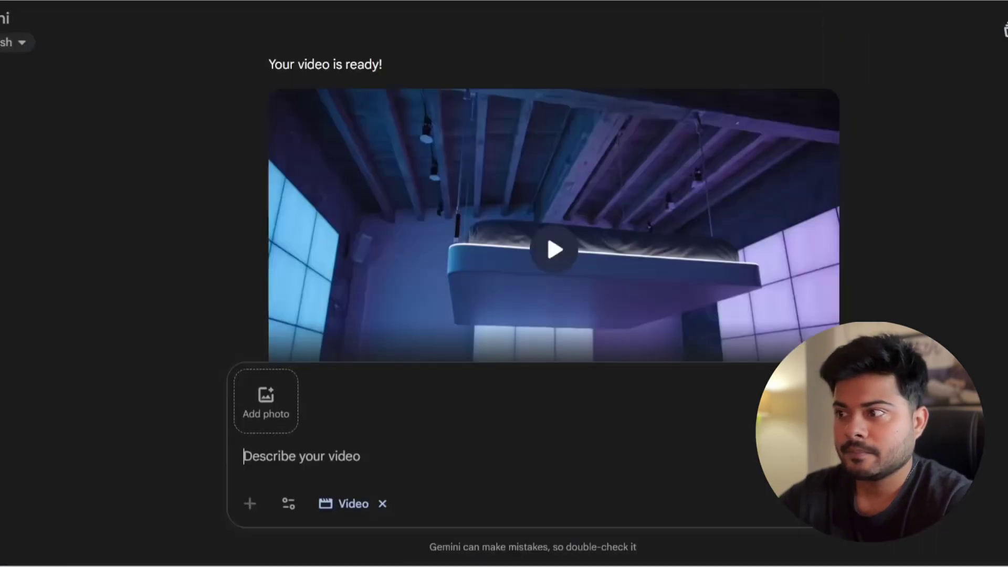
Paste the copied JSON prompt into Gemini's Describe your video box and submit it.
{"action": "left_click", "coordinate": [314, 457]}
{"action": "key", "text": "ctrl+v"}
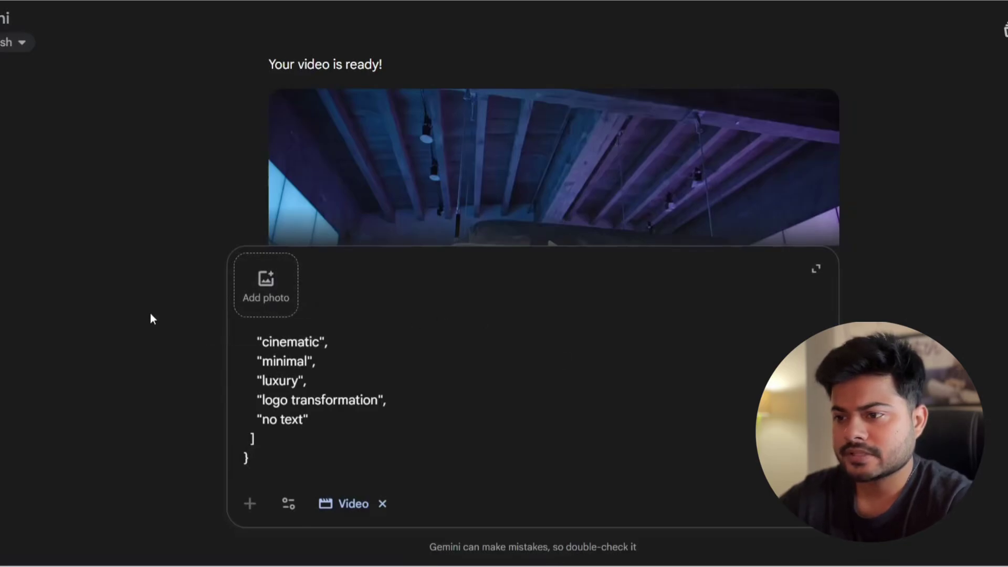
{"action": "scroll", "coordinate": [331, 391], "scroll_direction": "up", "scroll_amount": 15}
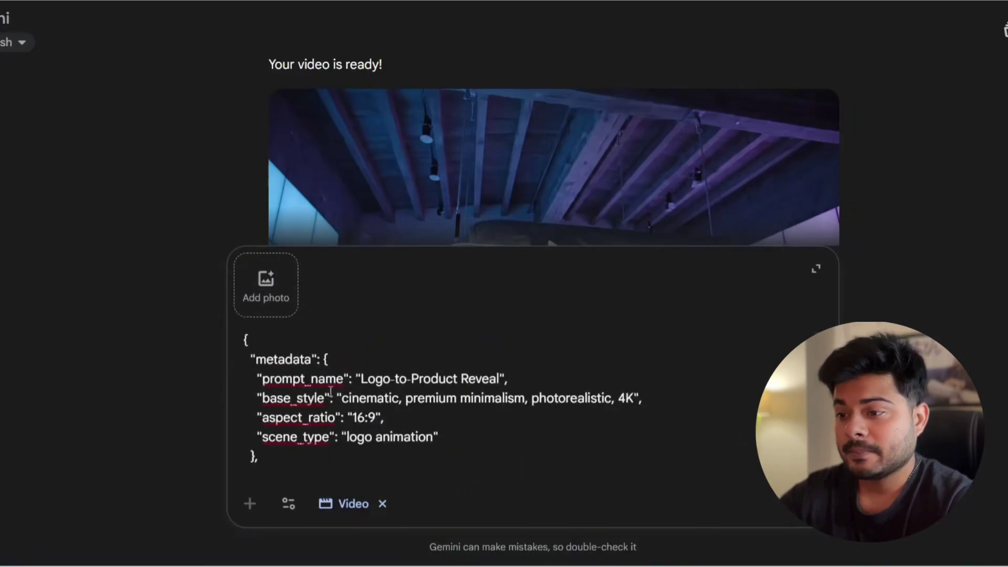
{"action": "left_click", "coordinate": [816, 504]}
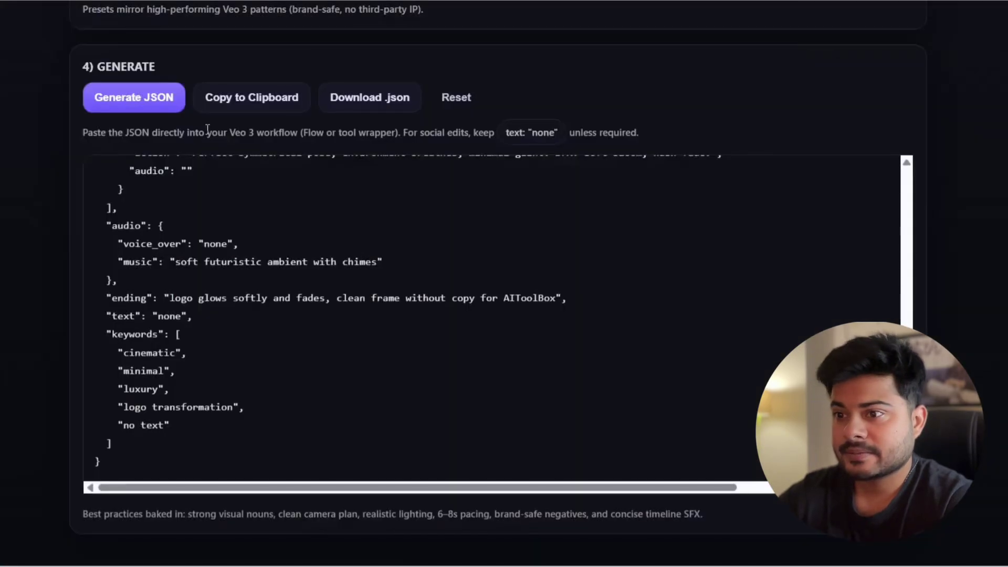
Scroll the generated JSON output back up to its opening brace.
{"action": "scroll", "coordinate": [420, 315], "scroll_direction": "up", "scroll_amount": 1}
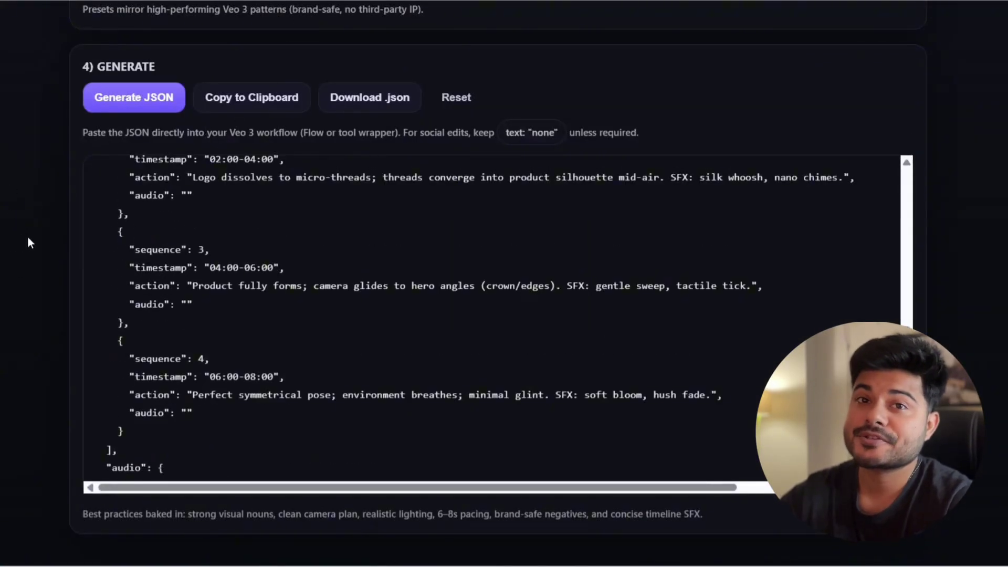
{"action": "scroll", "coordinate": [408, 303], "scroll_direction": "up", "scroll_amount": 13}
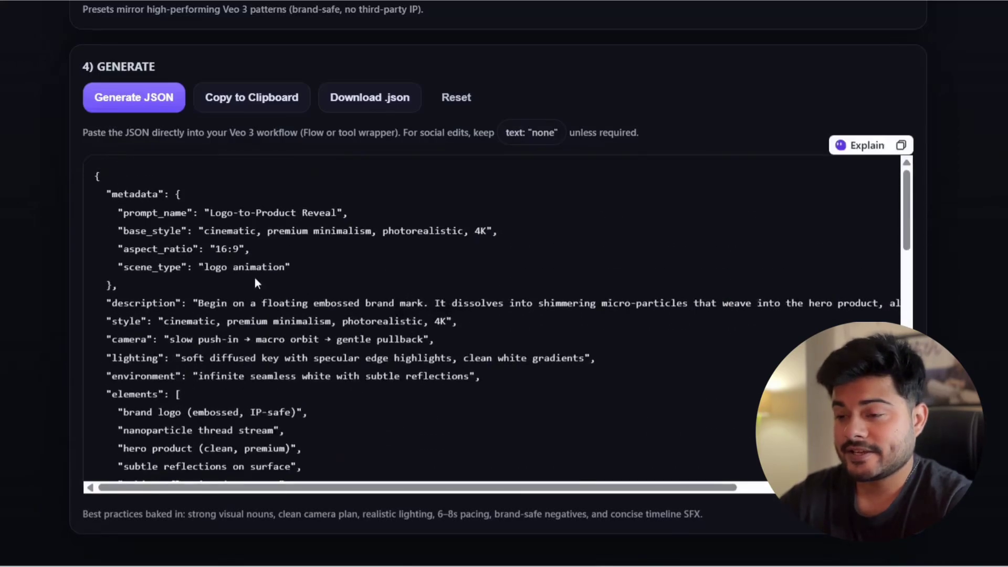
{"action": "scroll", "coordinate": [254, 279], "scroll_direction": "up", "scroll_amount": 9}
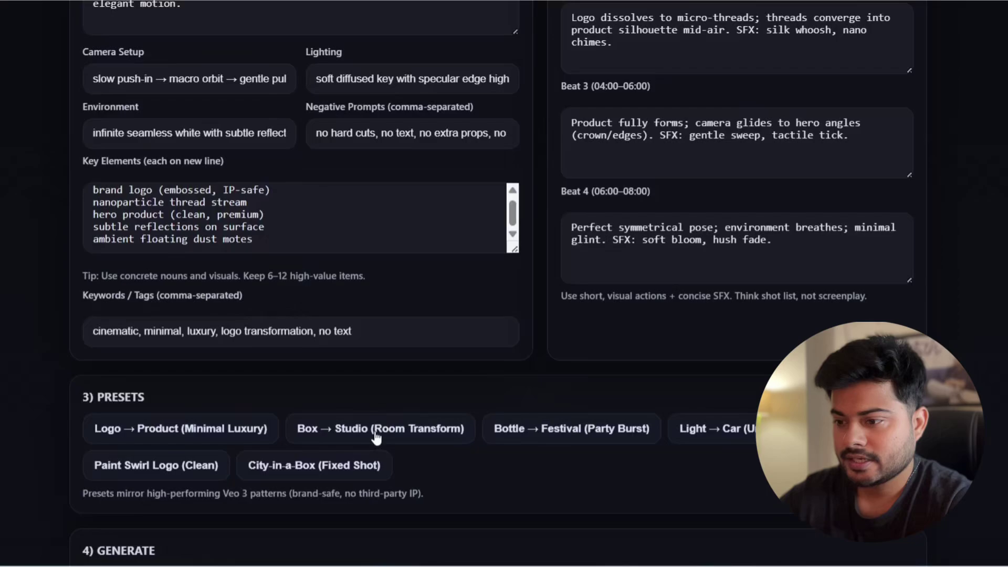
Apply the Box → Studio (Room Transform) preset and set Brand / Product to AitoolBox.
{"action": "left_click", "coordinate": [377, 438]}
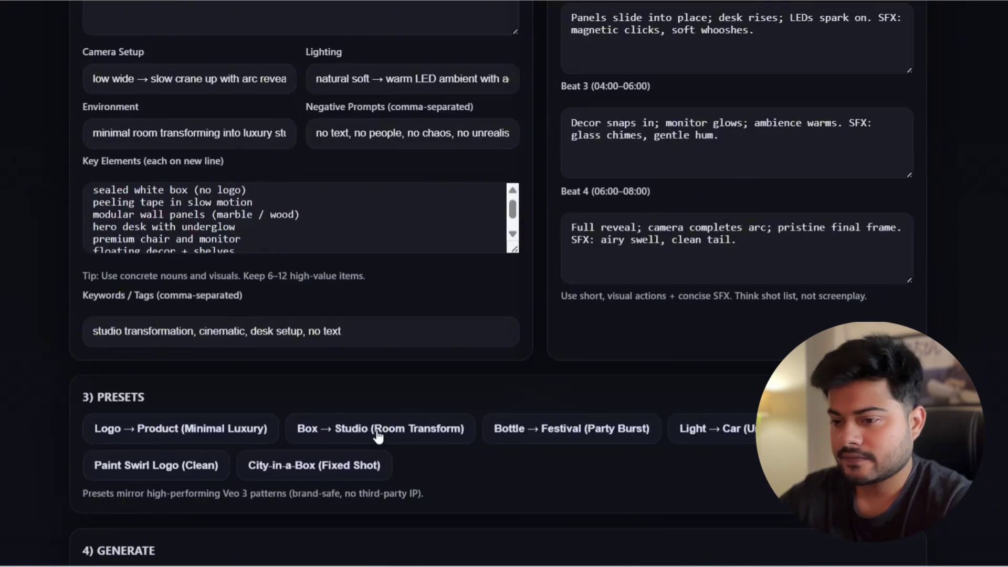
{"action": "scroll", "coordinate": [424, 466], "scroll_direction": "down", "scroll_amount": 3}
{"action": "scroll", "coordinate": [424, 467], "scroll_direction": "up", "scroll_amount": 9}
{"action": "scroll", "coordinate": [423, 465], "scroll_direction": "up", "scroll_amount": 1}
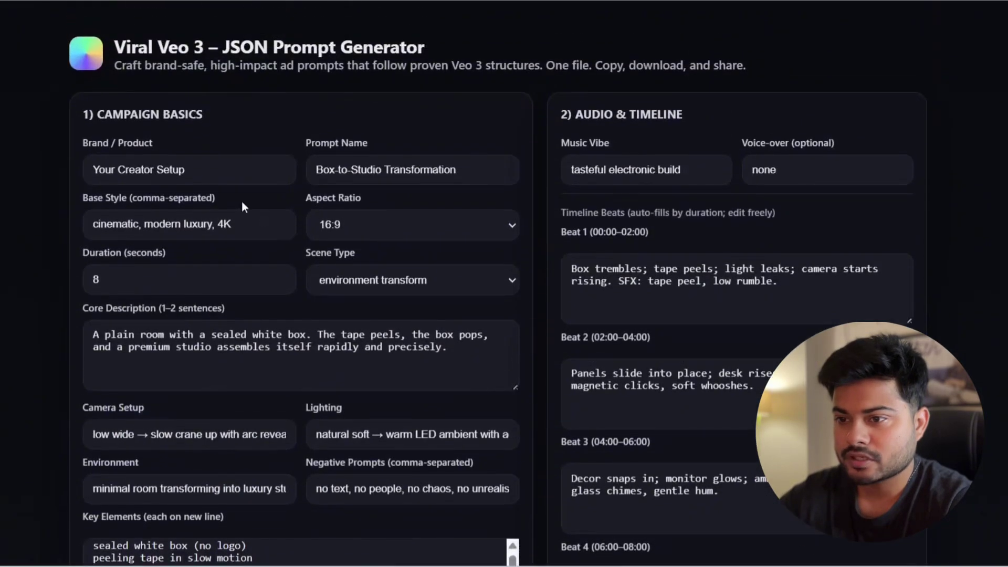
{"action": "triple_click", "coordinate": [174, 169]}
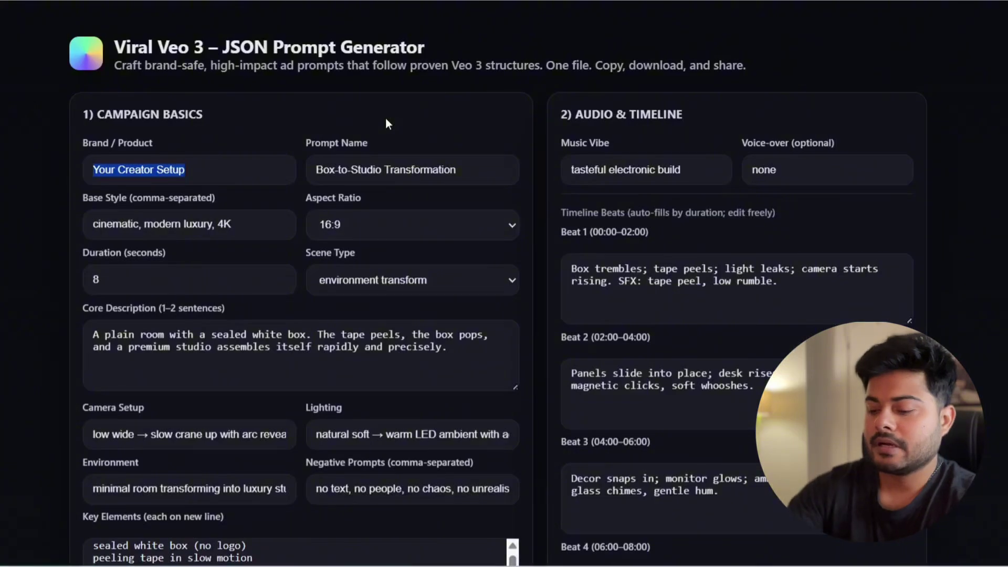
{"action": "type", "text": "Ai"}
{"action": "type", "text": "toolBox"}
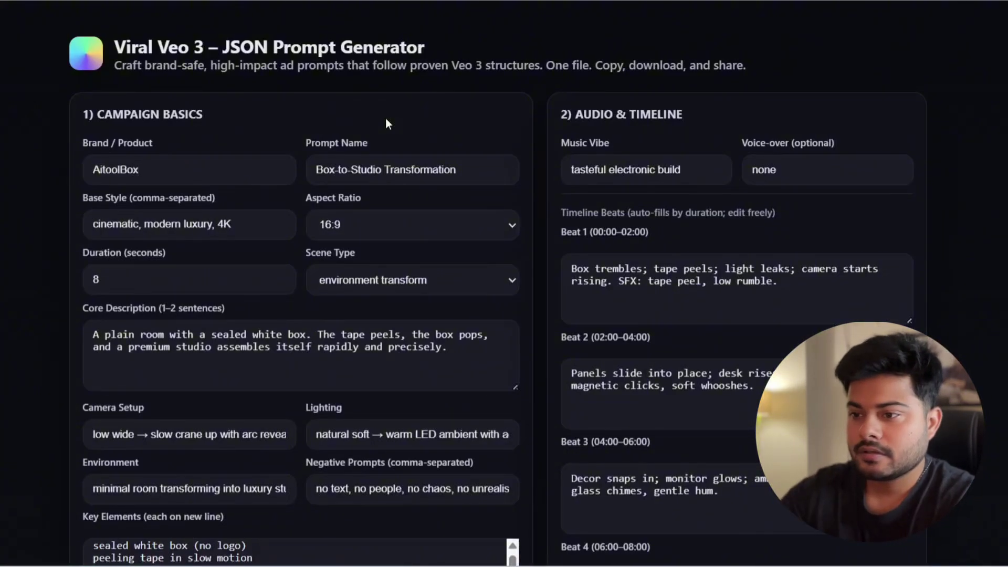
Generate the Box-to-Studio JSON, copy it to the clipboard, and dismiss the Copied! alert.
{"action": "scroll", "coordinate": [361, 209], "scroll_direction": "down", "scroll_amount": 3}
{"action": "scroll", "coordinate": [384, 276], "scroll_direction": "down", "scroll_amount": 7}
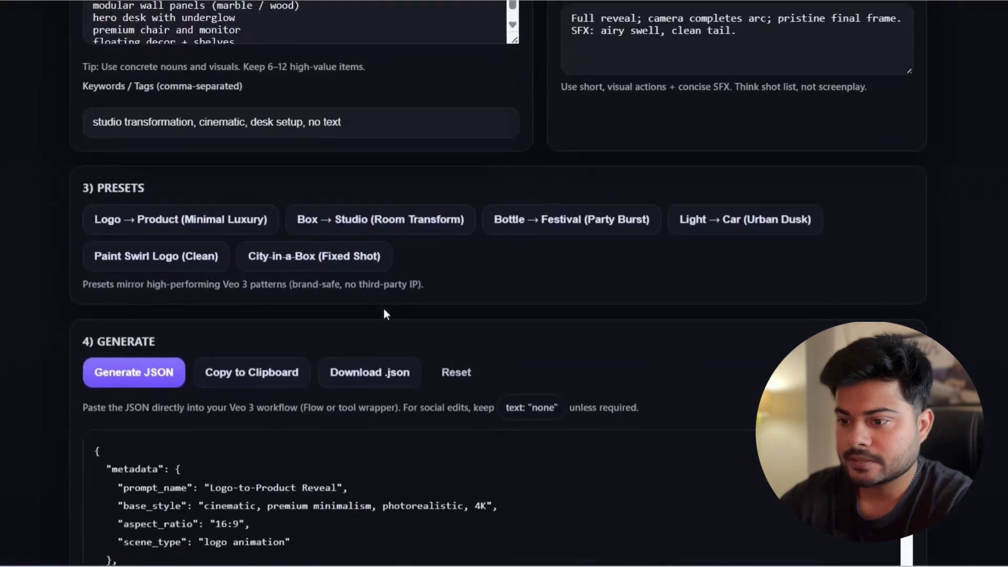
{"action": "left_click", "coordinate": [141, 373]}
{"action": "scroll", "coordinate": [141, 374], "scroll_direction": "down", "scroll_amount": 5}
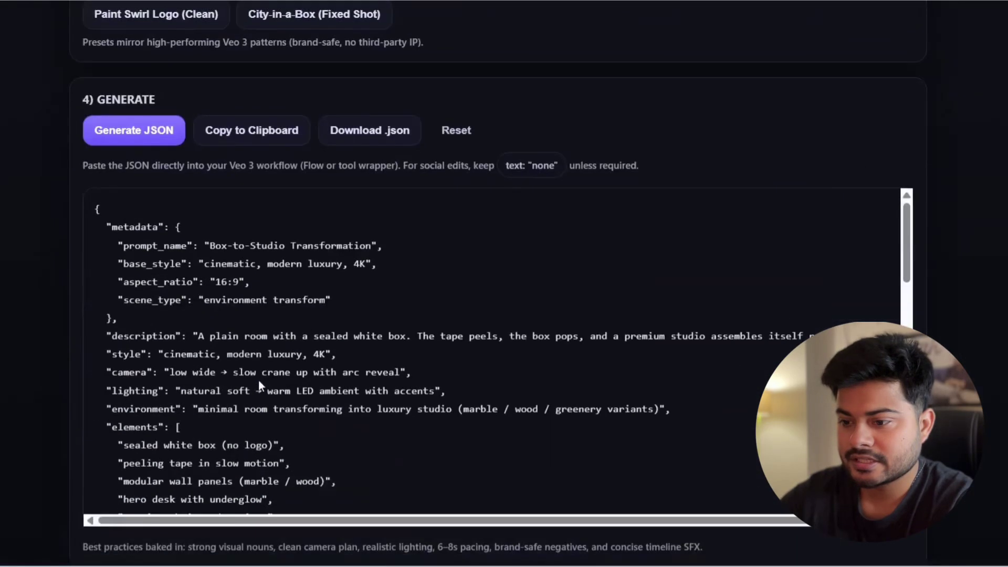
{"action": "left_click", "coordinate": [267, 134]}
{"action": "left_click", "coordinate": [642, 54]}
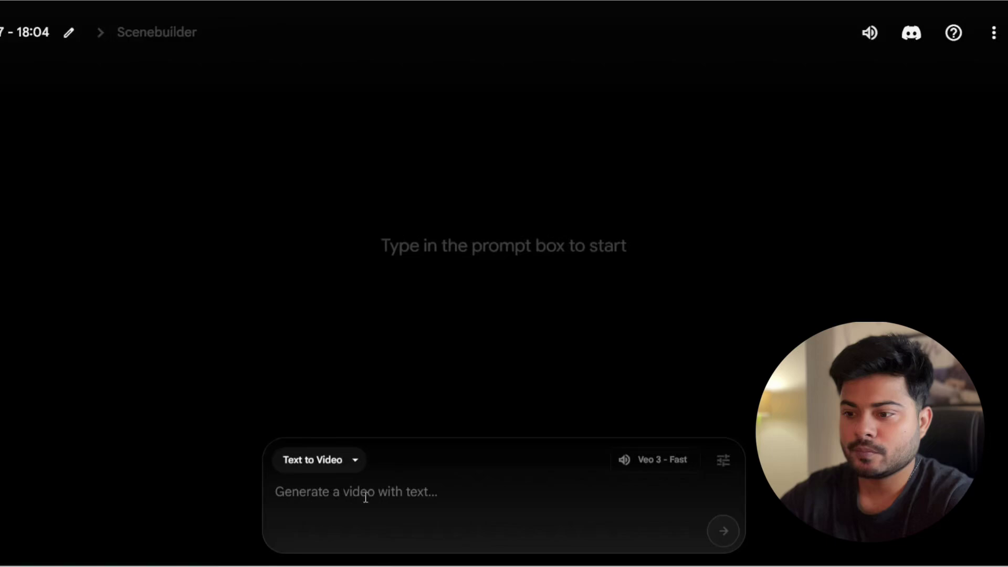
Paste the Box-to-Studio JSON into Google Flow's text-to-video box and send it.
{"action": "left_click", "coordinate": [412, 450]}
{"action": "key", "text": "ctrl+v"}
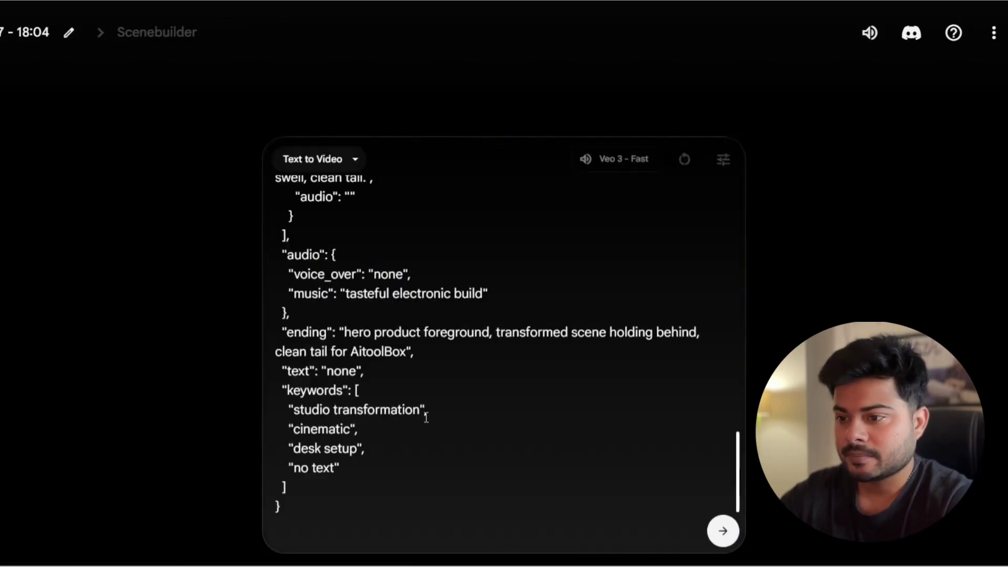
{"action": "left_click", "coordinate": [722, 531]}
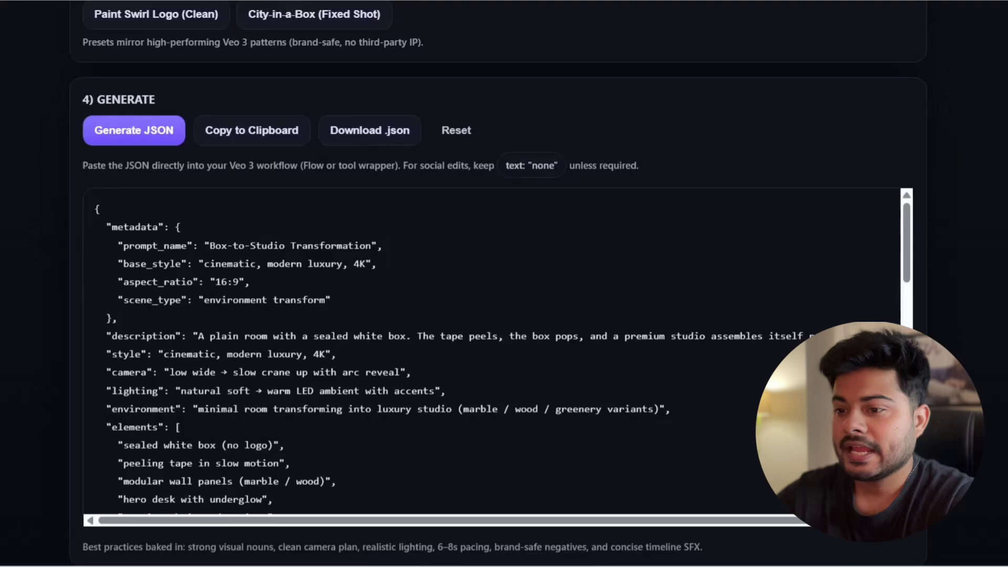
{"action": "scroll", "coordinate": [871, 243], "scroll_direction": "up", "scroll_amount": 8}
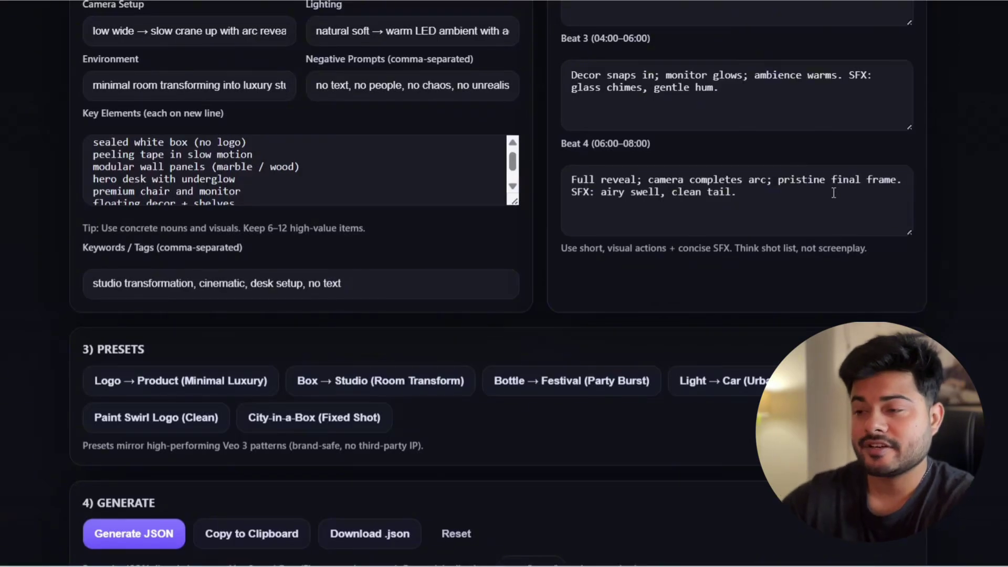
{"action": "scroll", "coordinate": [819, 192], "scroll_direction": "up", "scroll_amount": 8}
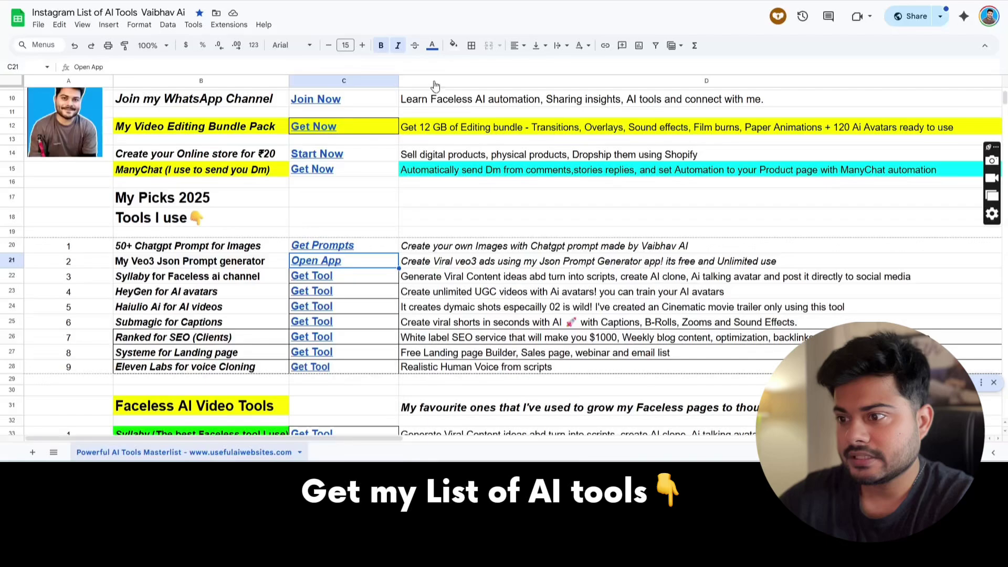
Browse the My Picks 2025 list, selecting the 50+ Chatgpt Prompt for Images and Systeme entries.
{"action": "left_click", "coordinate": [404, 221]}
{"action": "scroll", "coordinate": [403, 221], "scroll_direction": "up", "scroll_amount": 3}
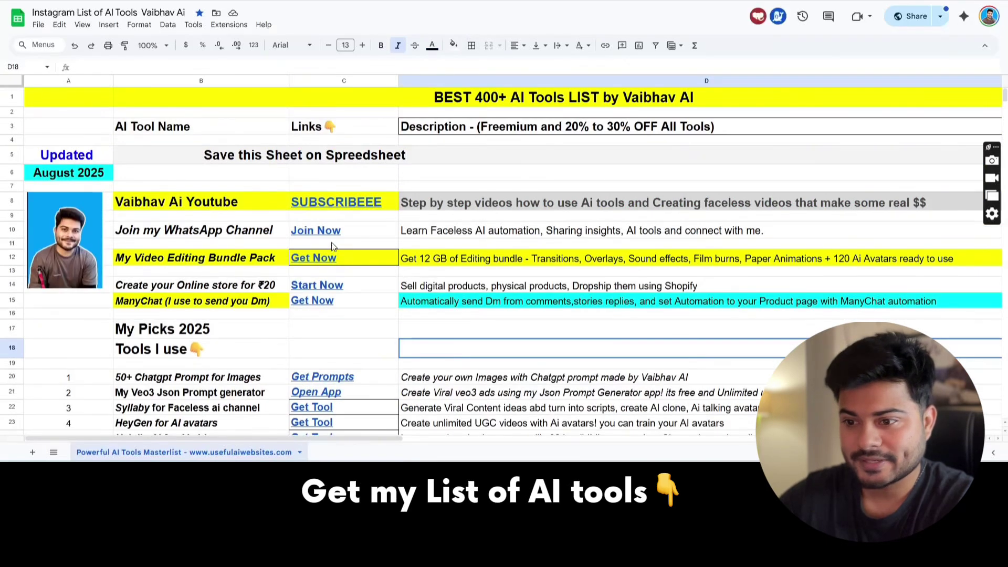
{"action": "scroll", "coordinate": [334, 246], "scroll_direction": "down", "scroll_amount": 5}
{"action": "scroll", "coordinate": [176, 163], "scroll_direction": "up", "scroll_amount": 3}
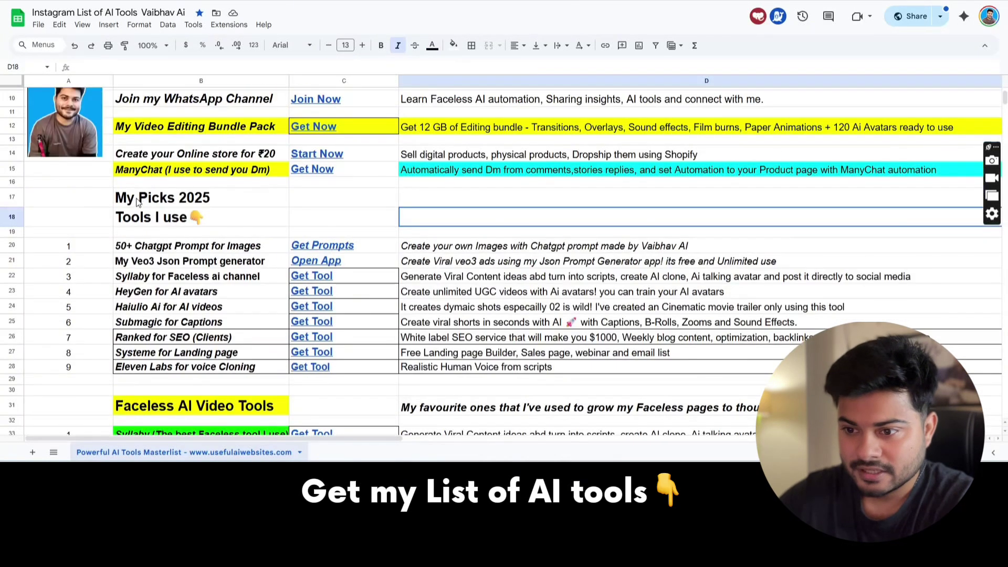
{"action": "left_click", "coordinate": [186, 197]}
{"action": "left_click", "coordinate": [146, 251]}
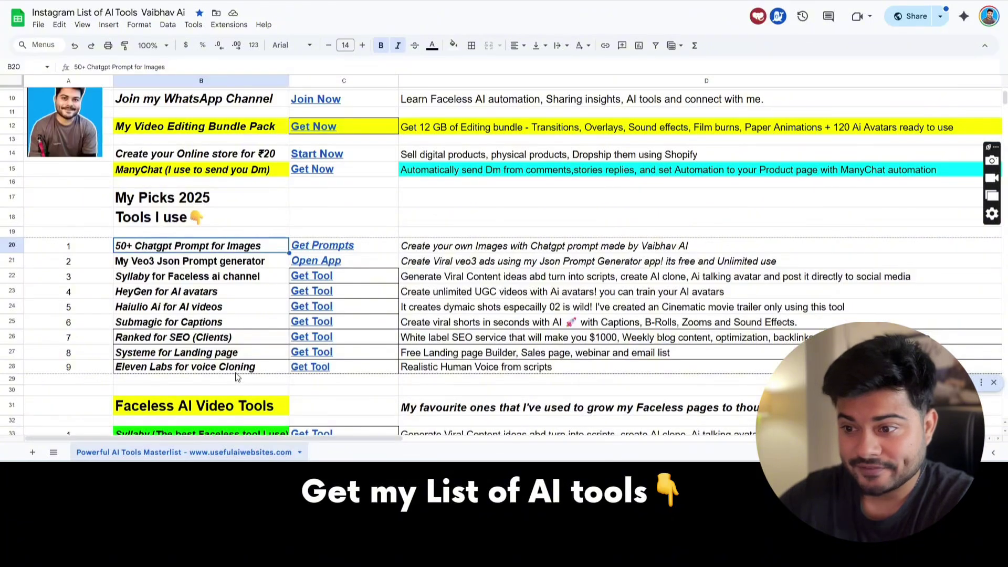
{"action": "left_click", "coordinate": [189, 356]}
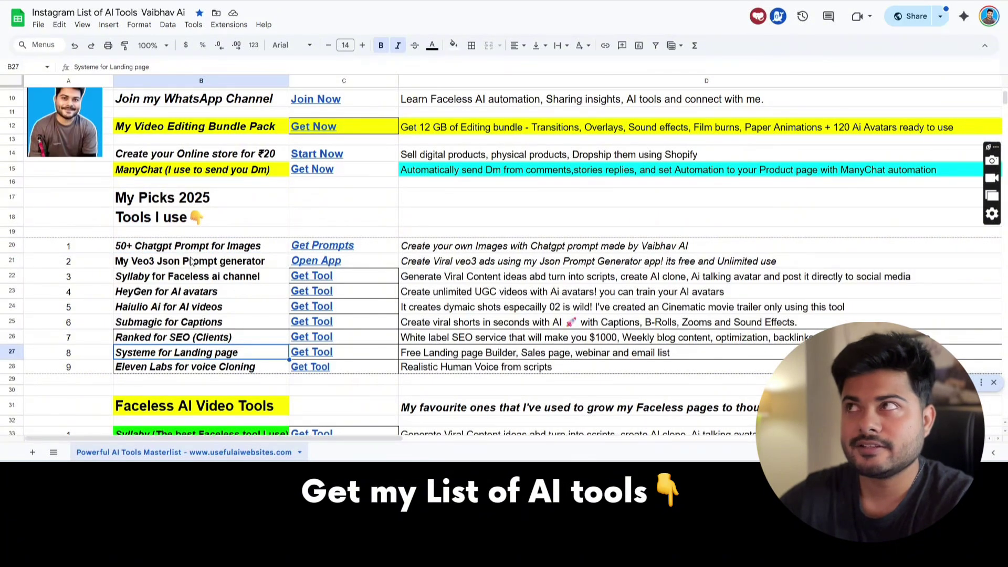
Select the My Veo3 Json Prompt generator entry through row 28, then cells D34 and B32.
{"action": "left_click", "coordinate": [192, 261]}
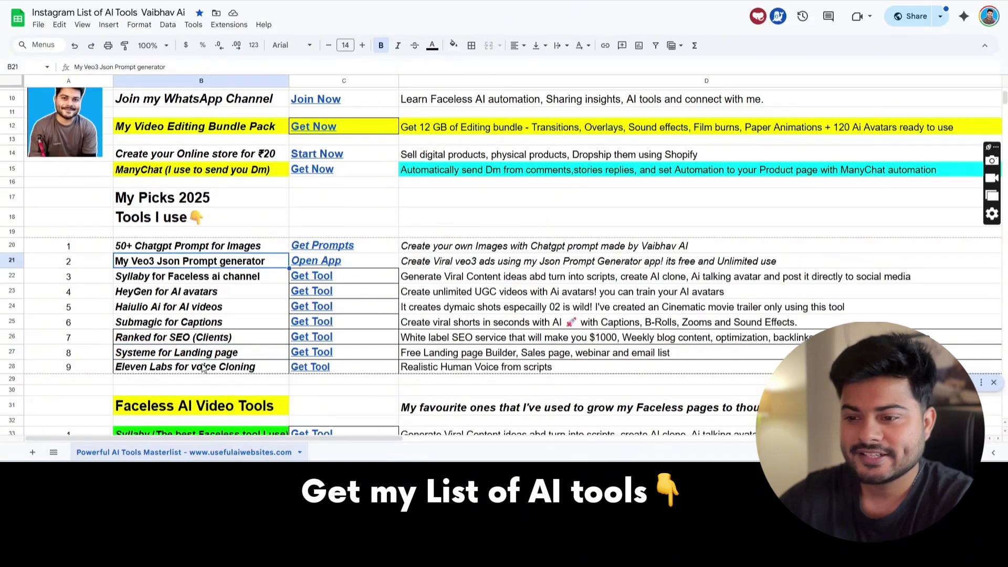
{"action": "left_click", "coordinate": [205, 366], "text": "shift"}
{"action": "scroll", "coordinate": [208, 365], "scroll_direction": "down", "scroll_amount": 3}
{"action": "left_click", "coordinate": [480, 319]}
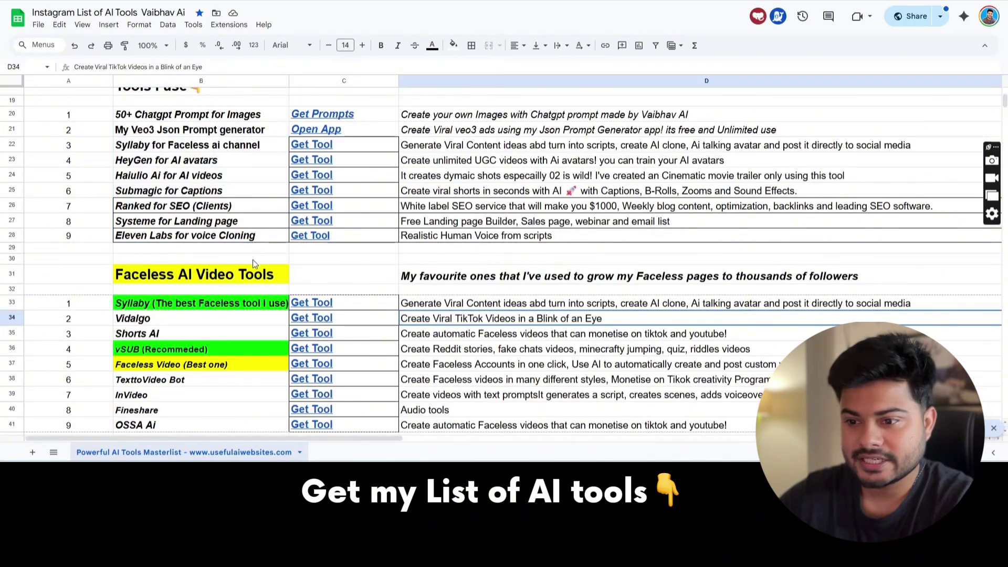
{"action": "scroll", "coordinate": [253, 259], "scroll_direction": "down", "scroll_amount": 2}
{"action": "left_click", "coordinate": [190, 222]}
Check the Join Now link preview, dismiss it, and scroll back down the sheet.
{"action": "scroll", "coordinate": [202, 310], "scroll_direction": "down", "scroll_amount": 15}
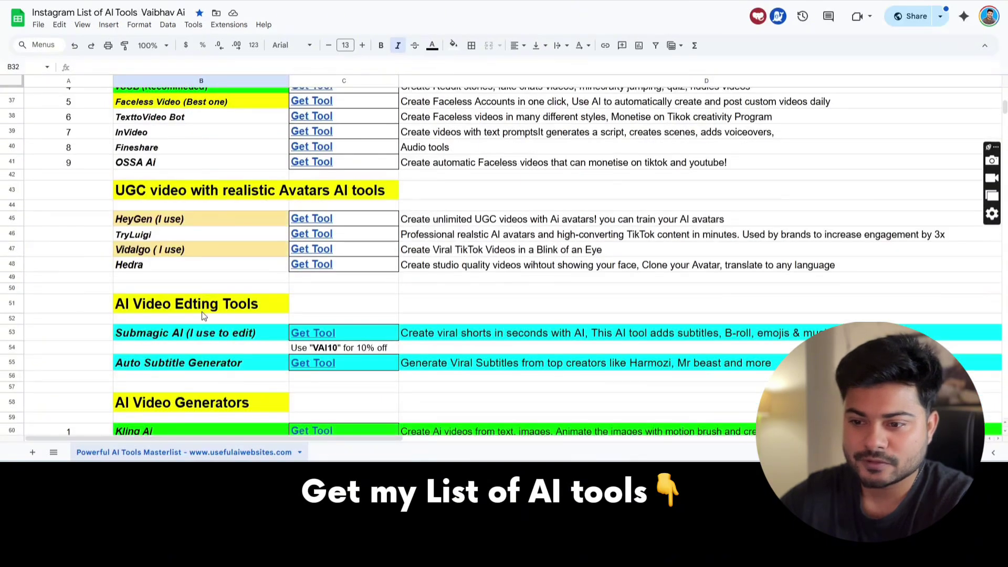
{"action": "scroll", "coordinate": [205, 320], "scroll_direction": "up", "scroll_amount": 3}
{"action": "scroll", "coordinate": [206, 319], "scroll_direction": "up", "scroll_amount": 18}
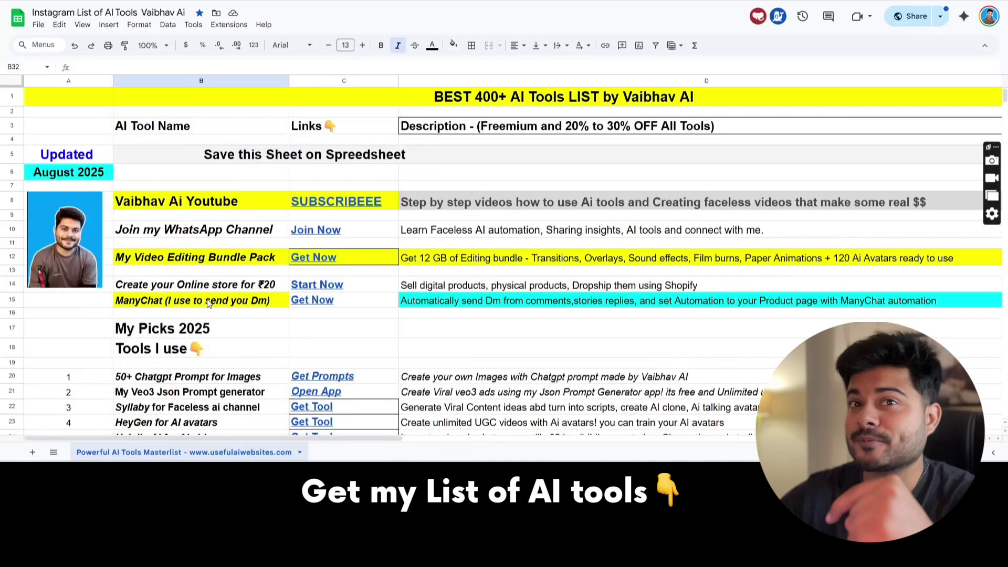
{"action": "scroll", "coordinate": [336, 283], "scroll_direction": "down", "scroll_amount": 5}
{"action": "scroll", "coordinate": [318, 290], "scroll_direction": "up", "scroll_amount": 5}
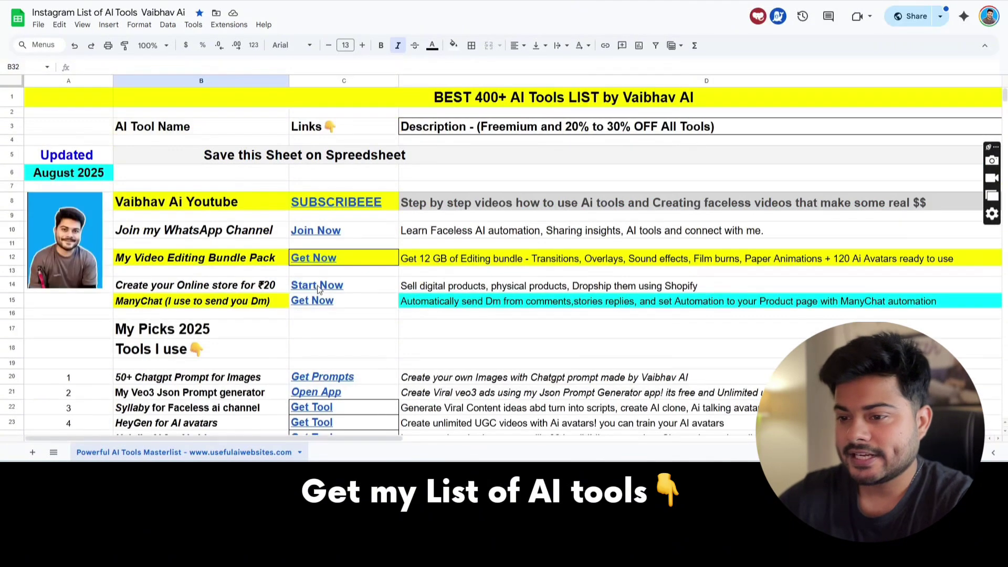
{"action": "left_click", "coordinate": [325, 232]}
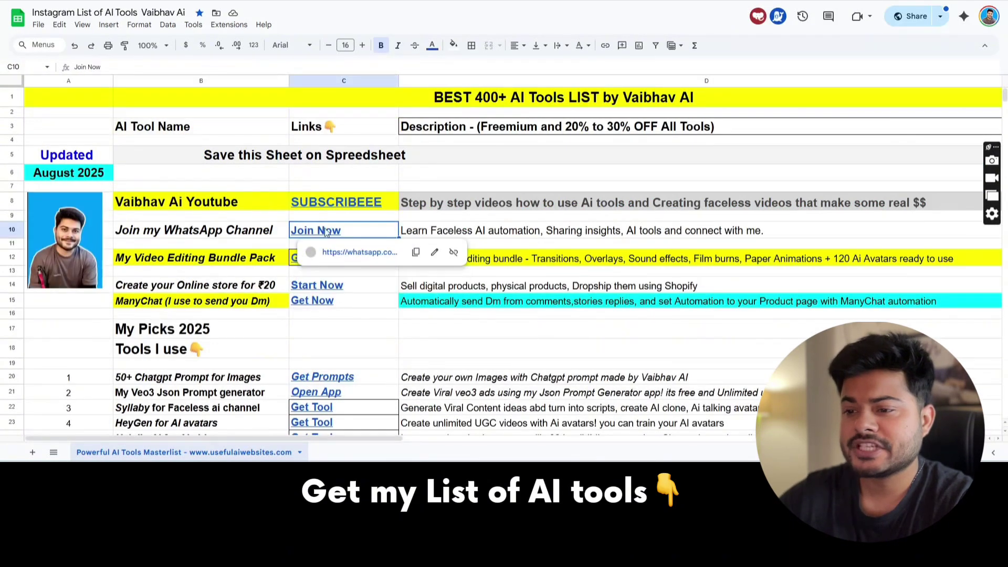
{"action": "left_click", "coordinate": [490, 236]}
{"action": "scroll", "coordinate": [401, 326], "scroll_direction": "down", "scroll_amount": 5}
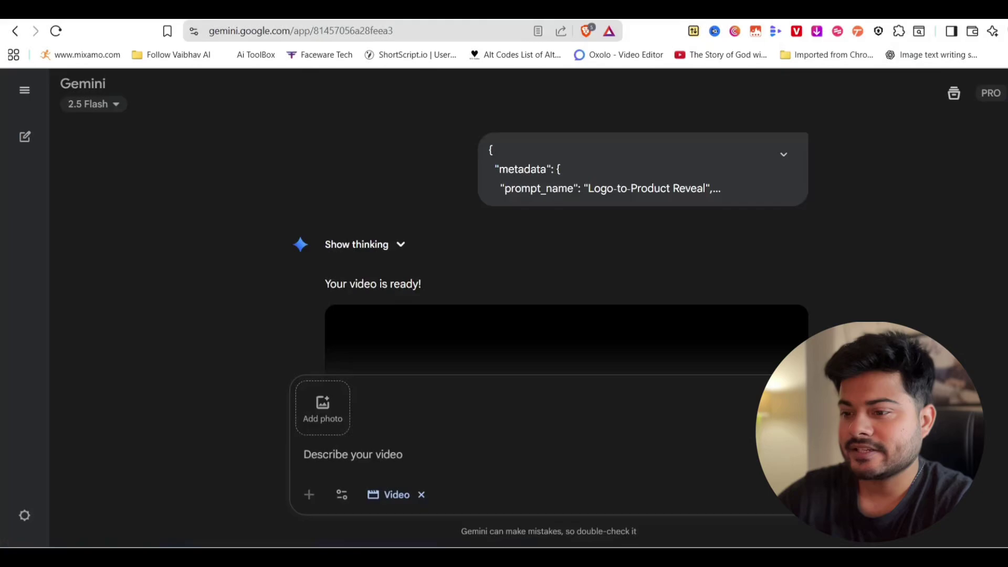
Pause the silver logo reveal video, replay it from the start, and pause near the end.
{"action": "scroll", "coordinate": [473, 215], "scroll_direction": "down", "scroll_amount": 3}
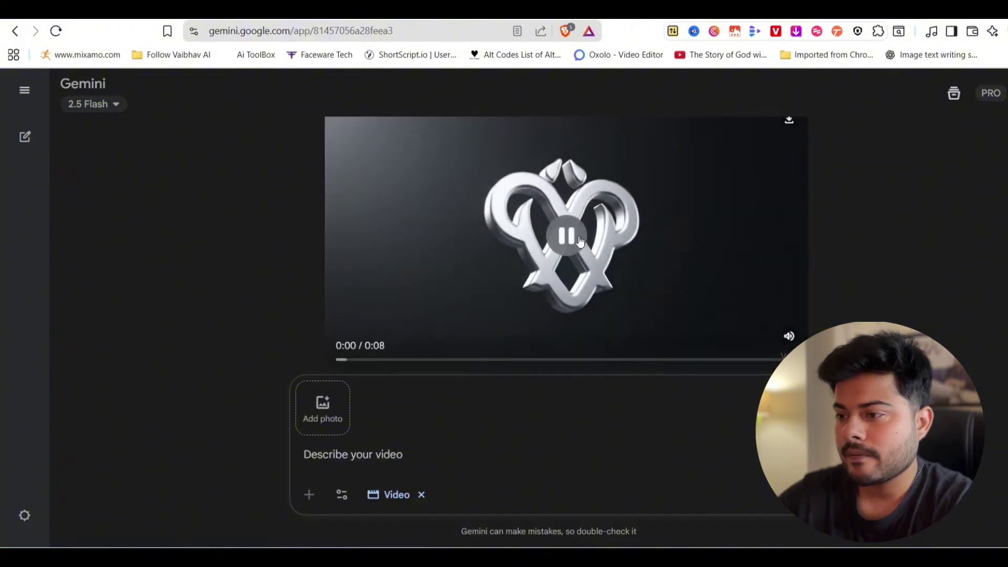
{"action": "left_click", "coordinate": [518, 290]}
{"action": "left_click", "coordinate": [354, 360]}
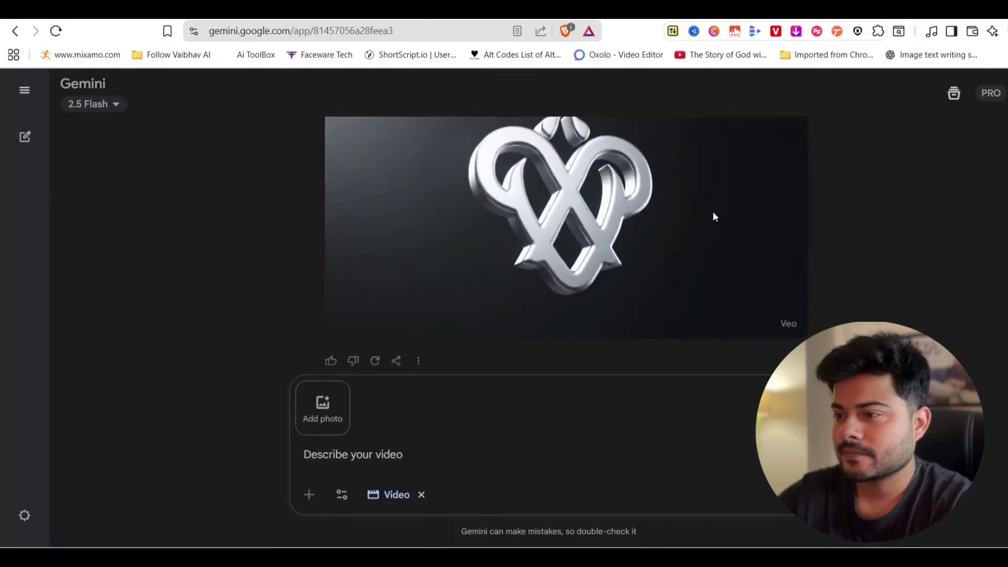
{"action": "left_click", "coordinate": [570, 203]}
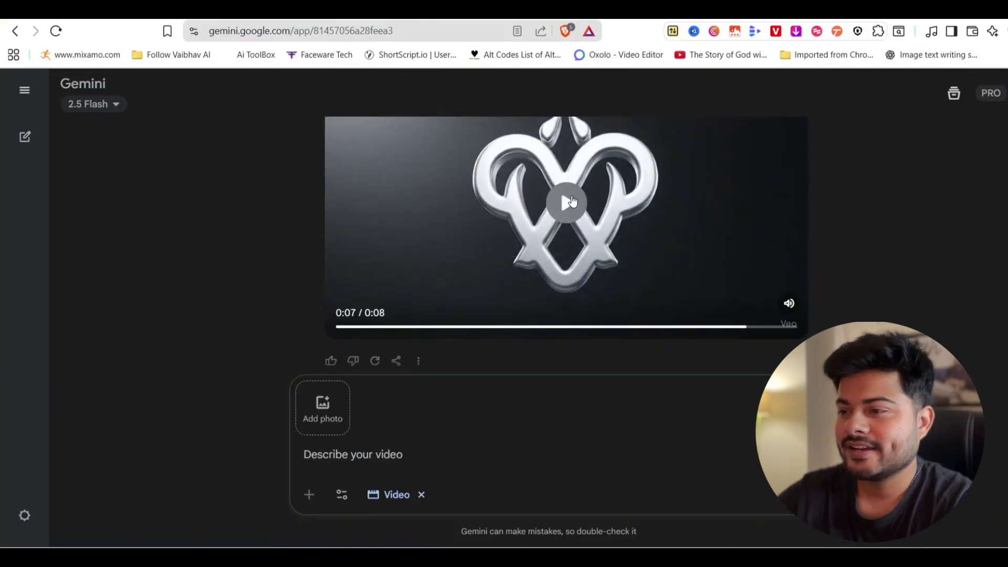
{"action": "scroll", "coordinate": [582, 192], "scroll_direction": "up", "scroll_amount": 3}
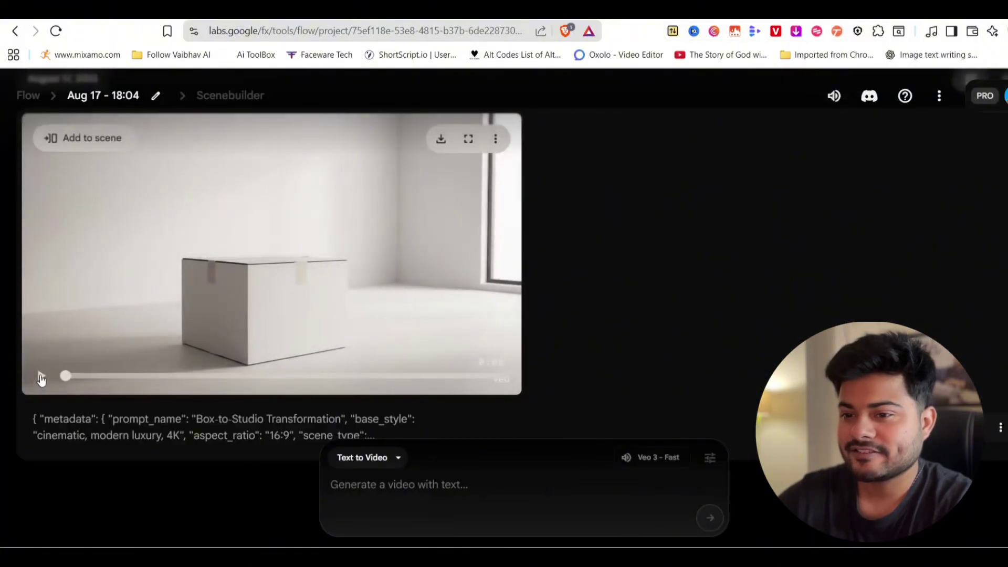
Play the Flow clip, pause on the finished luxury desk studio, and return to Gemini's silver logo video.
{"action": "left_click", "coordinate": [41, 378]}
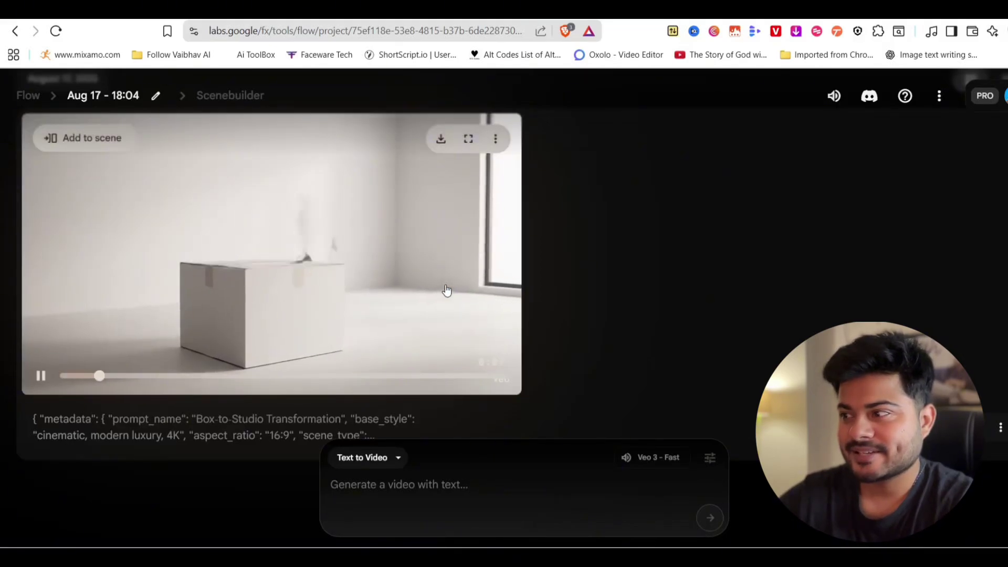
{"action": "mouse_move", "coordinate": [39, 377]}
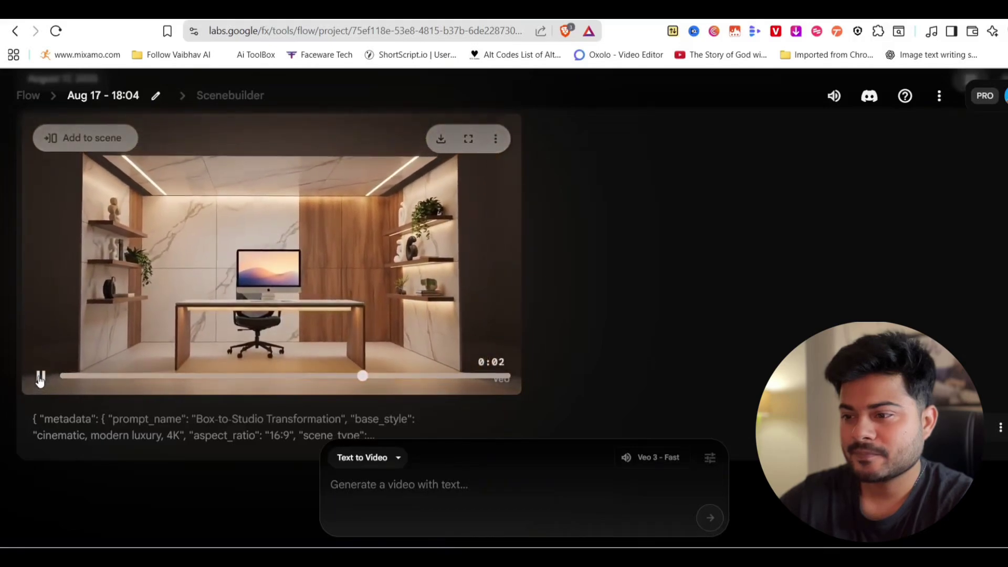
{"action": "left_click", "coordinate": [40, 377]}
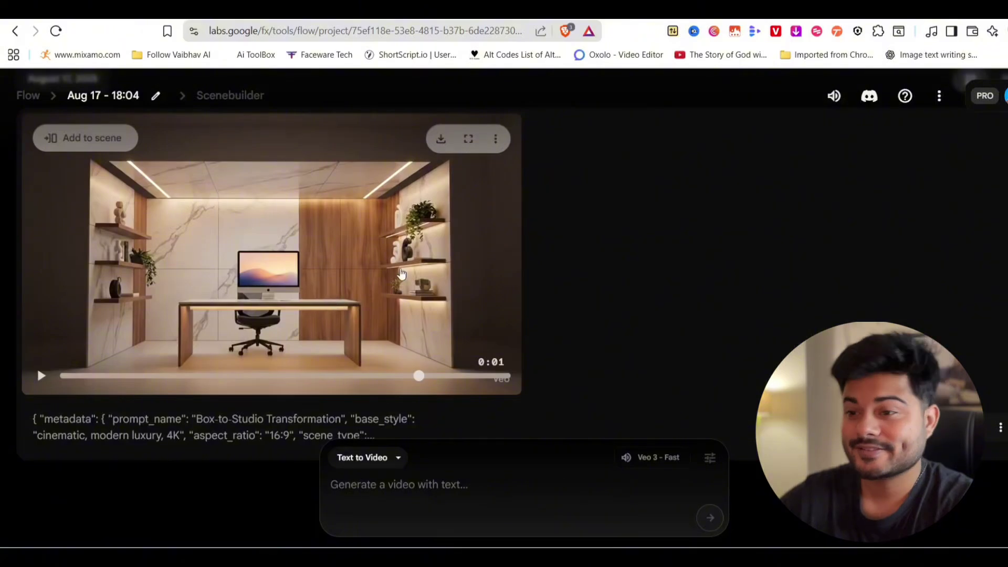
{"action": "left_click", "coordinate": [840, 10]}
{"action": "scroll", "coordinate": [560, 325], "scroll_direction": "down", "scroll_amount": 2}
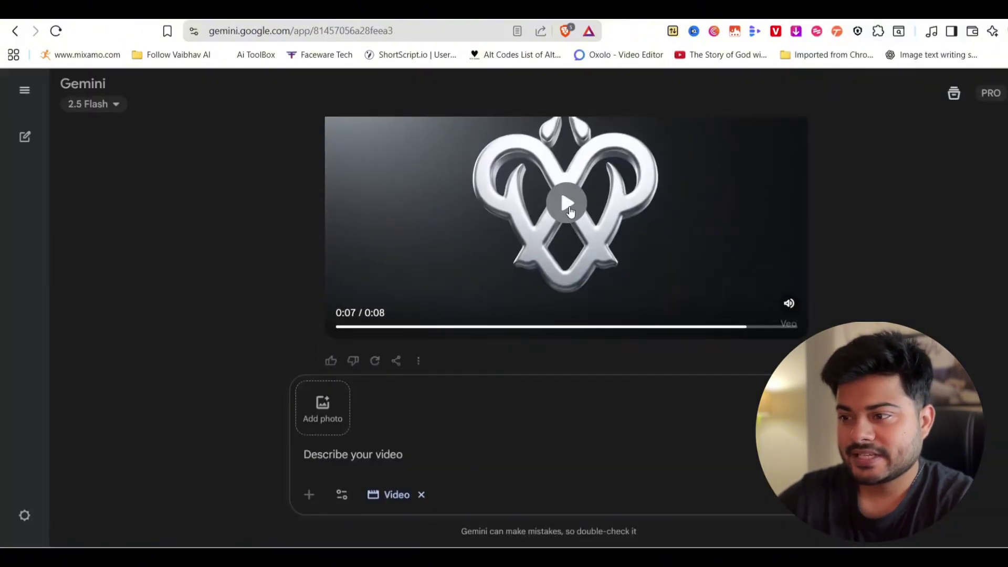
{"action": "scroll", "coordinate": [570, 211], "scroll_direction": "up", "scroll_amount": 2}
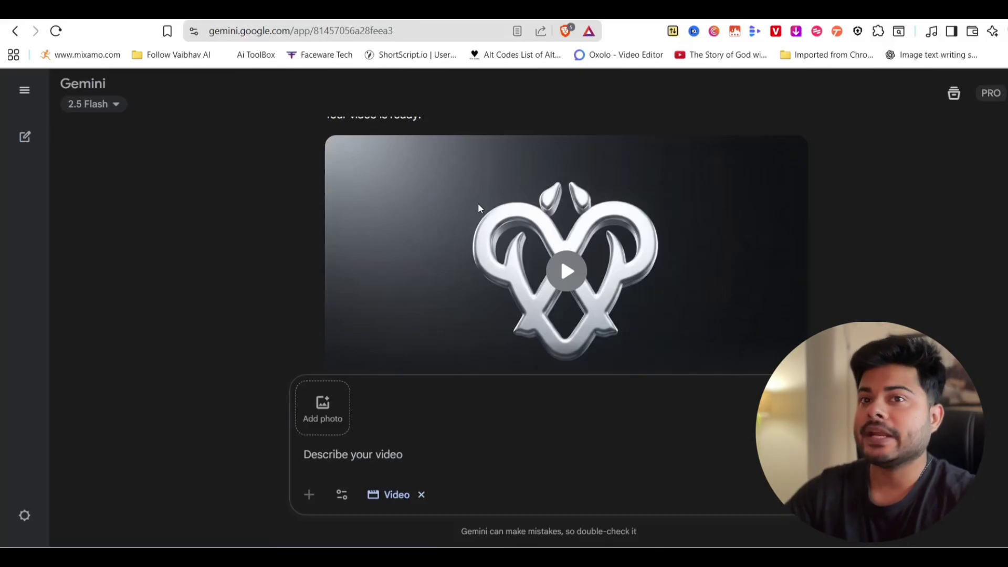
{"action": "mouse_move", "coordinate": [633, 251]}
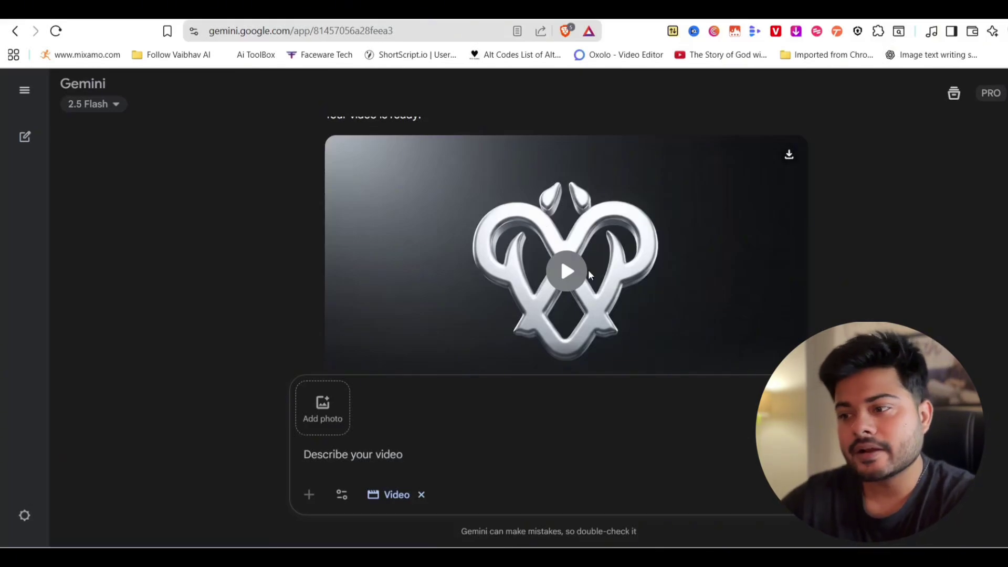
{"action": "scroll", "coordinate": [561, 278], "scroll_direction": "down", "scroll_amount": 3}
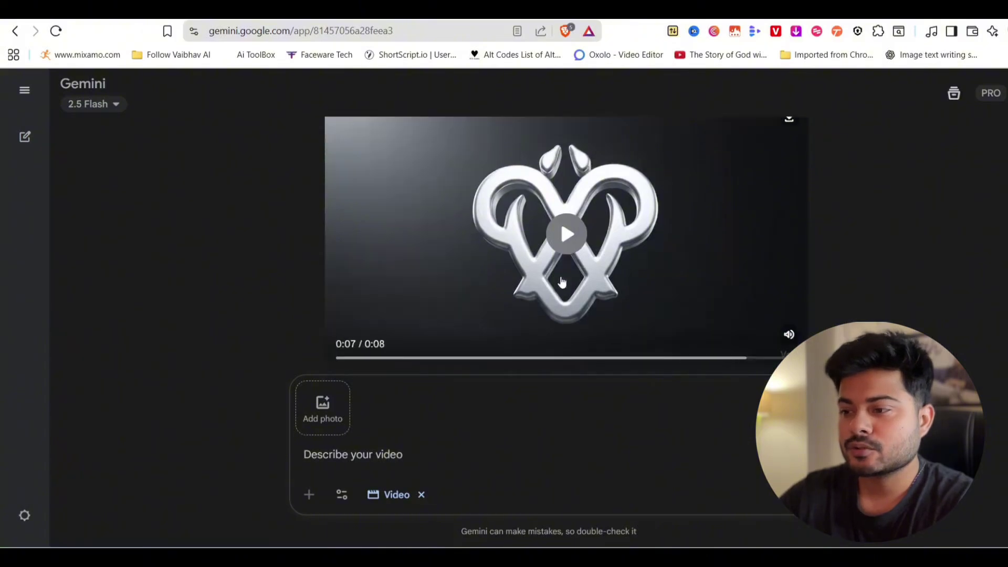
{"action": "left_click", "coordinate": [734, 258]}
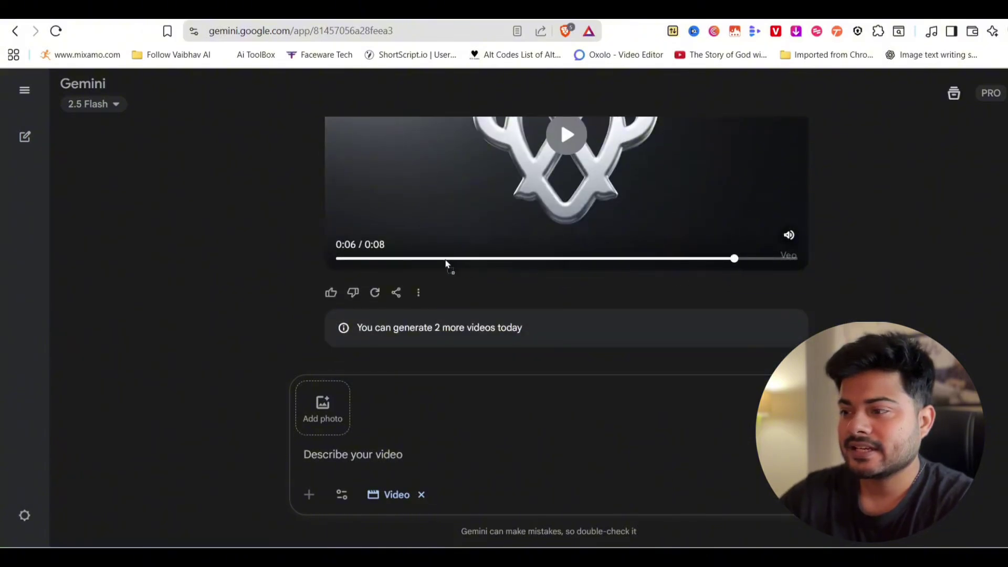
{"action": "scroll", "coordinate": [862, 128], "scroll_direction": "up", "scroll_amount": 2}
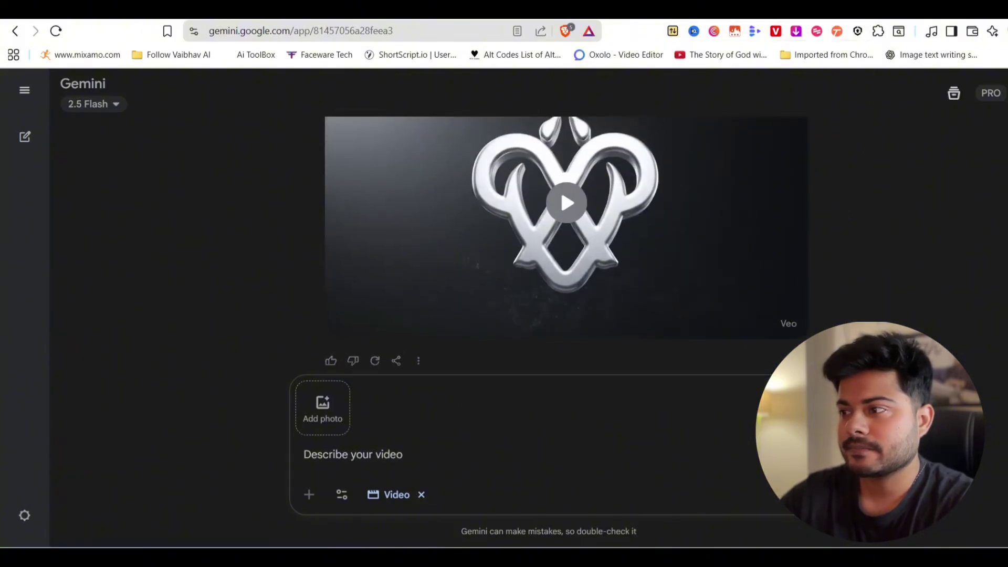